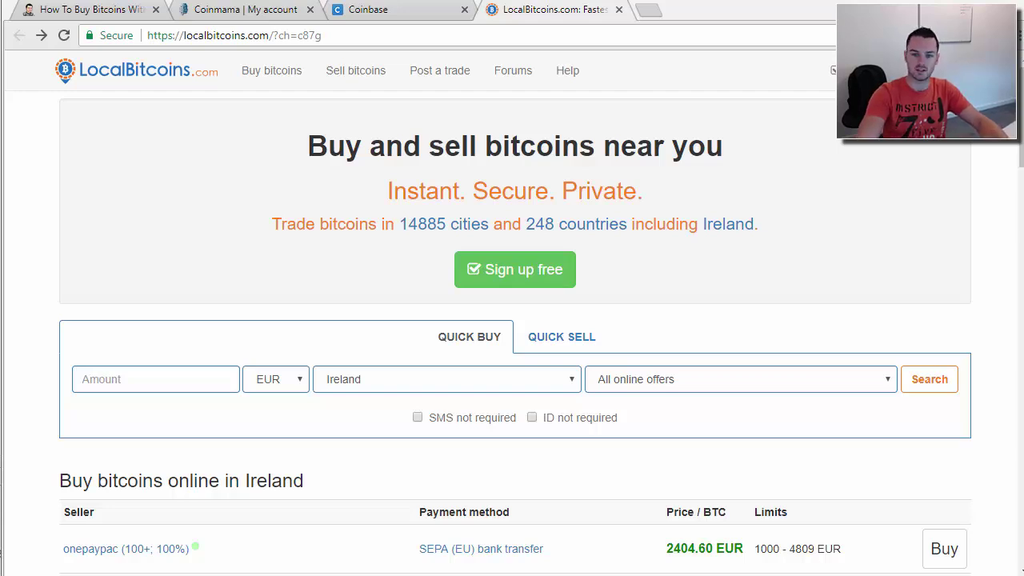
- Read through the guide on how to buy bitcoins, covering LocalBitcoins, Coinbase, Coinmama and Bitcoin ATMs
left_click(112, 12)
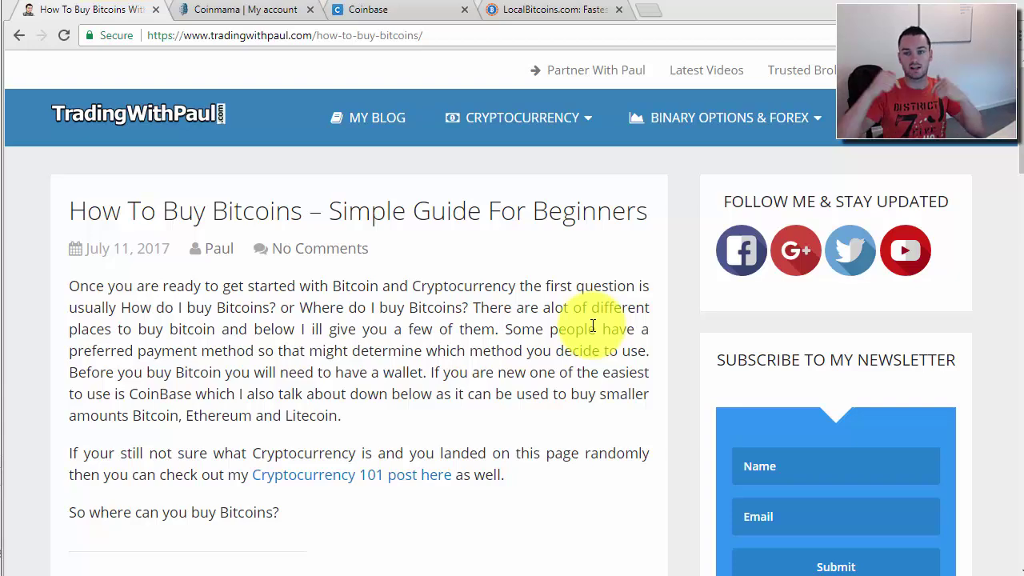
scroll(347, 371, "down", 2)
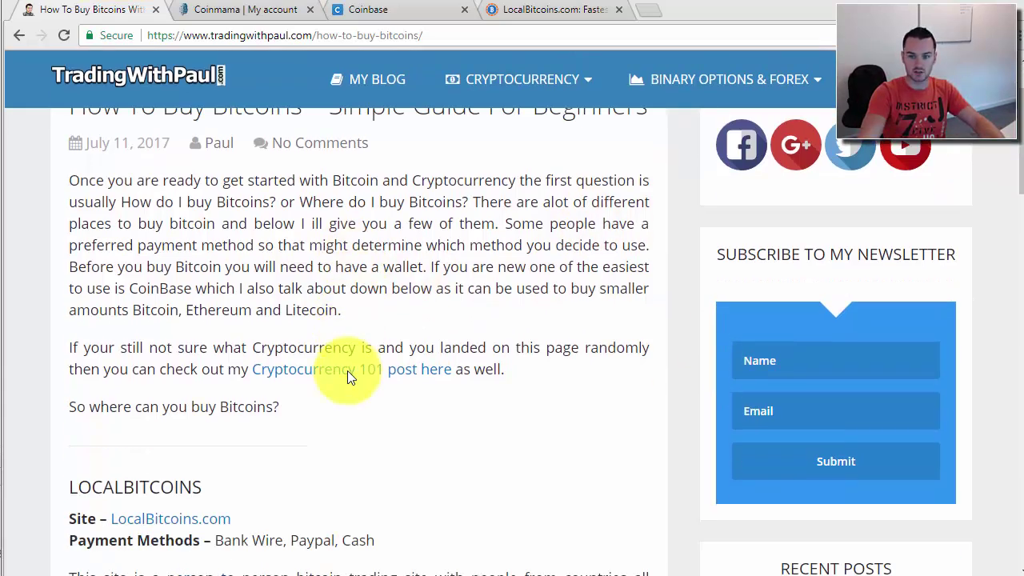
scroll(344, 374, "down", 3)
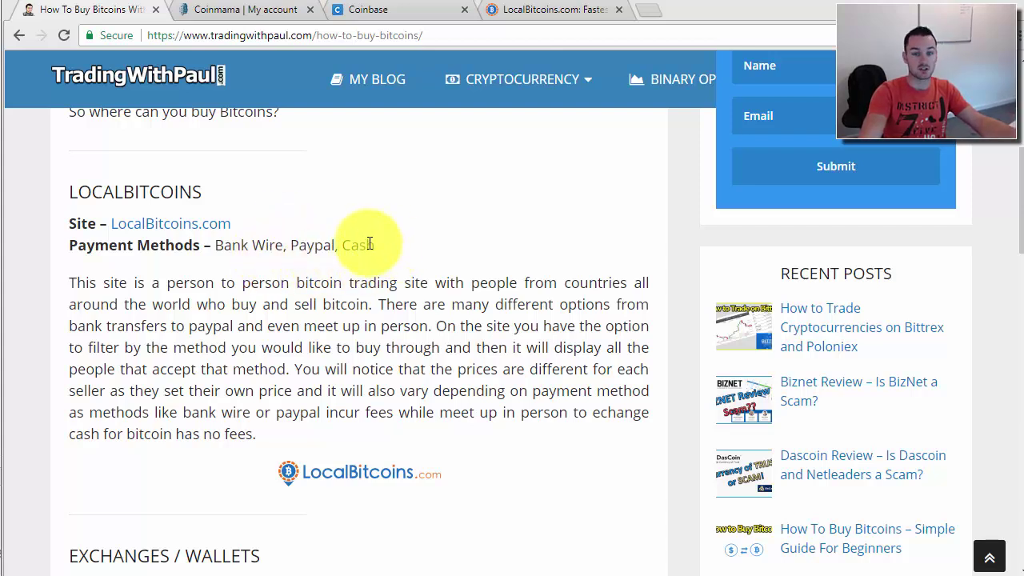
scroll(372, 243, "down", 5)
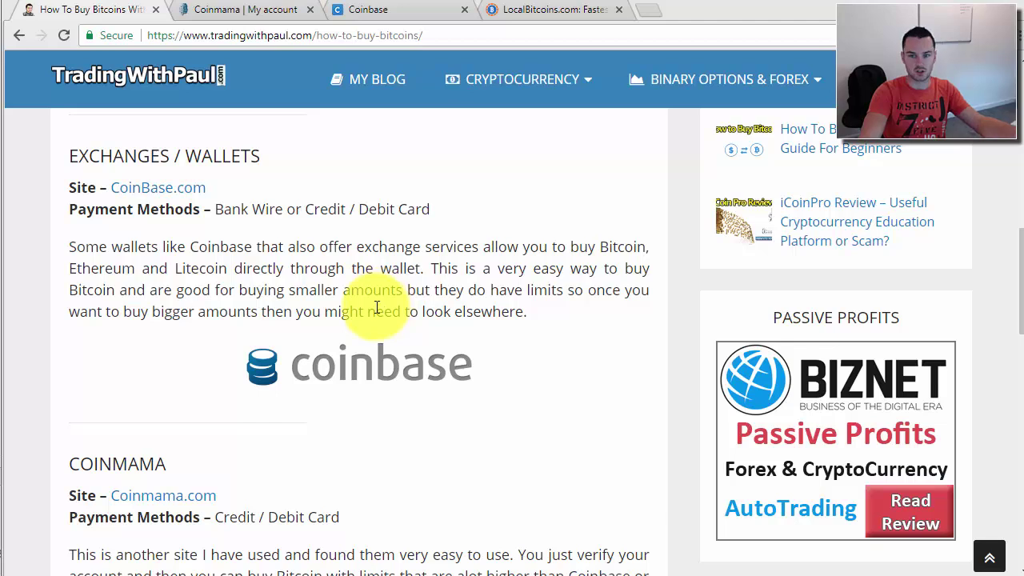
scroll(314, 297, "down", 3)
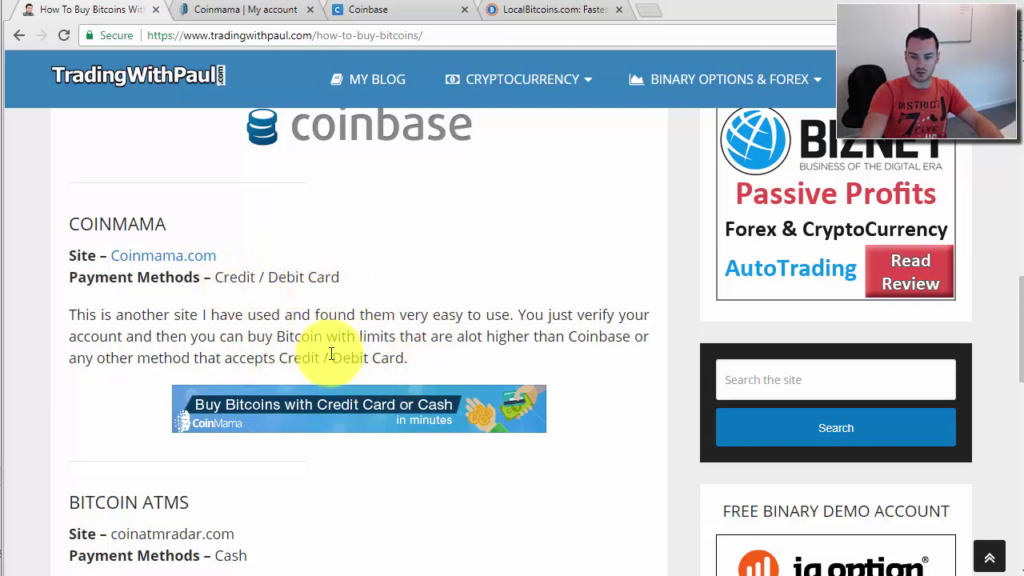
scroll(339, 357, "down", 3)
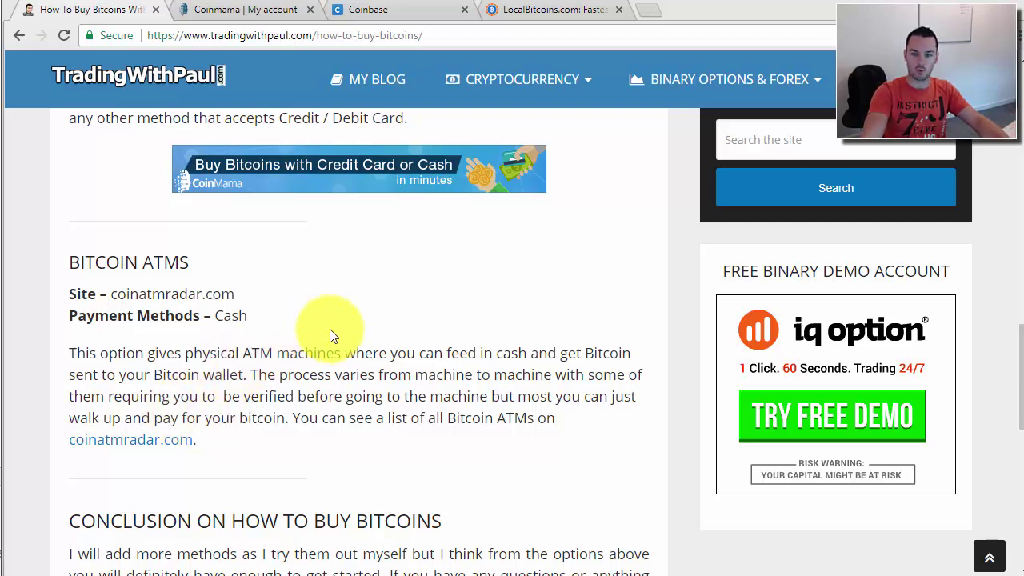
scroll(327, 304, "up", 6)
- Switch to Coinbase, place its browser tab ahead of Coinmama's, and dismiss the Bitcoin Cash notice
left_click(337, 14)
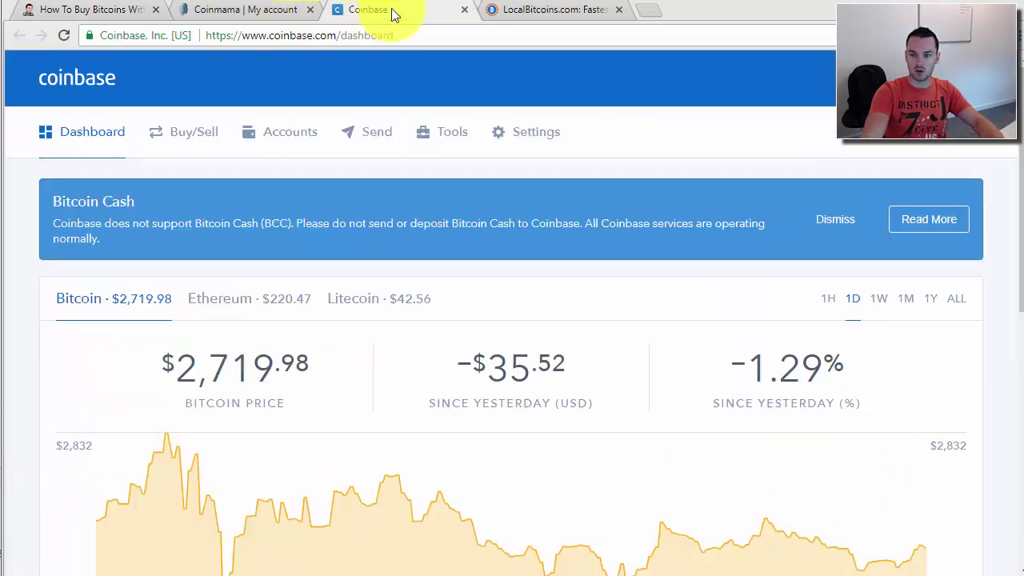
left_click_drag(392, 11, 246, 11)
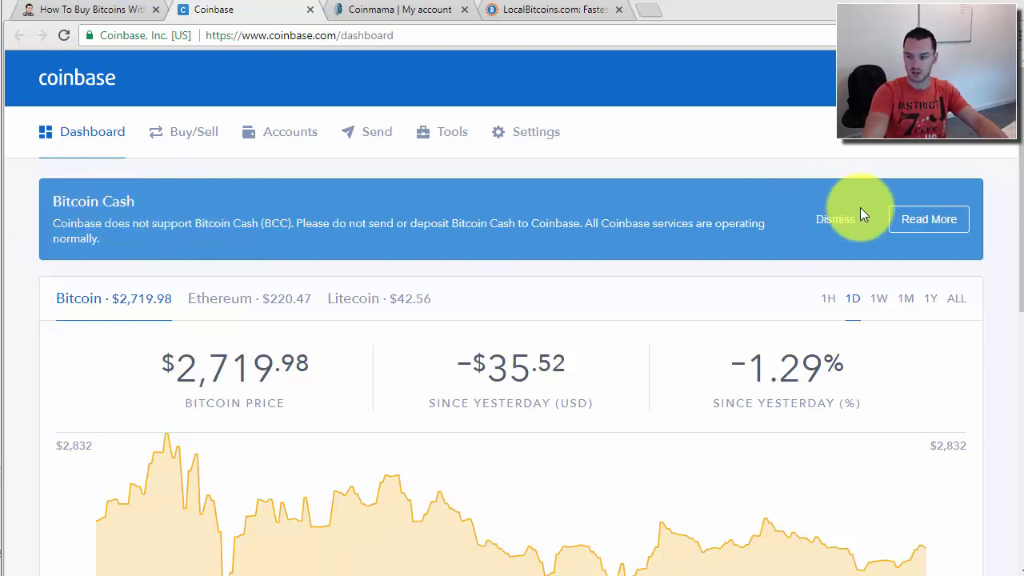
left_click(841, 219)
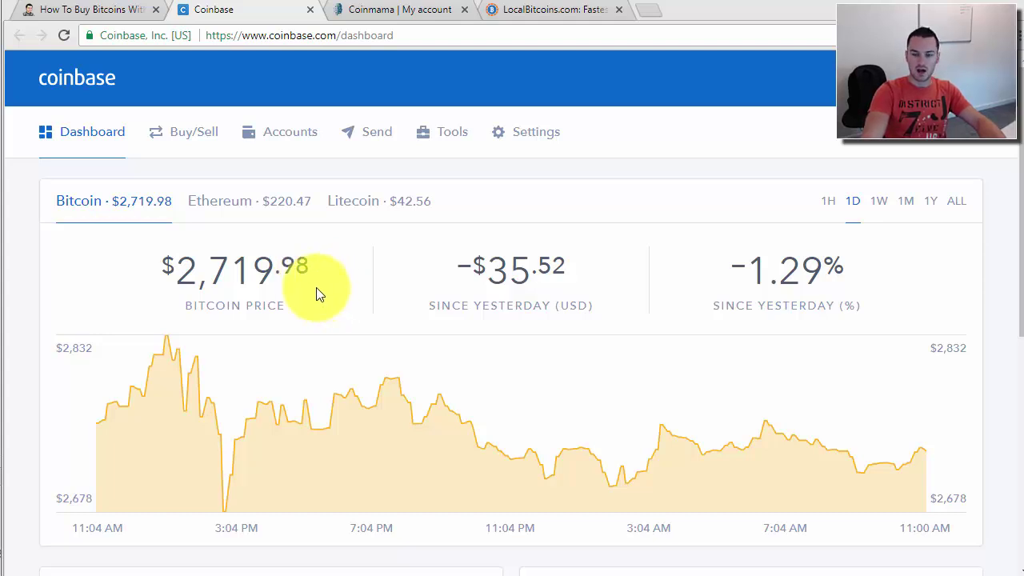
- Open the Coinbase purchase form for Bitcoin and check the available payment methods without changing the selection
left_click(177, 142)
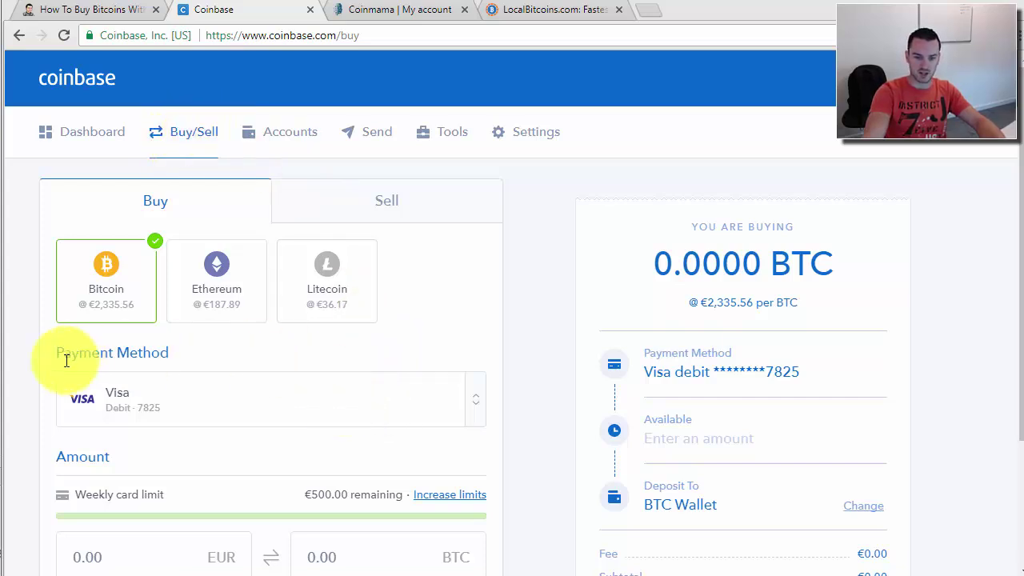
left_click(475, 402)
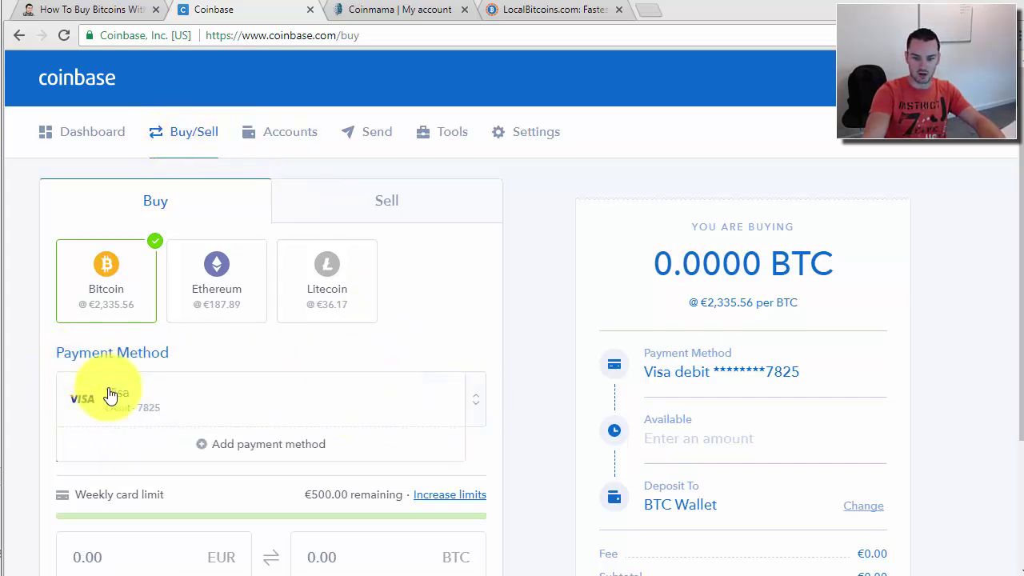
left_click(516, 325)
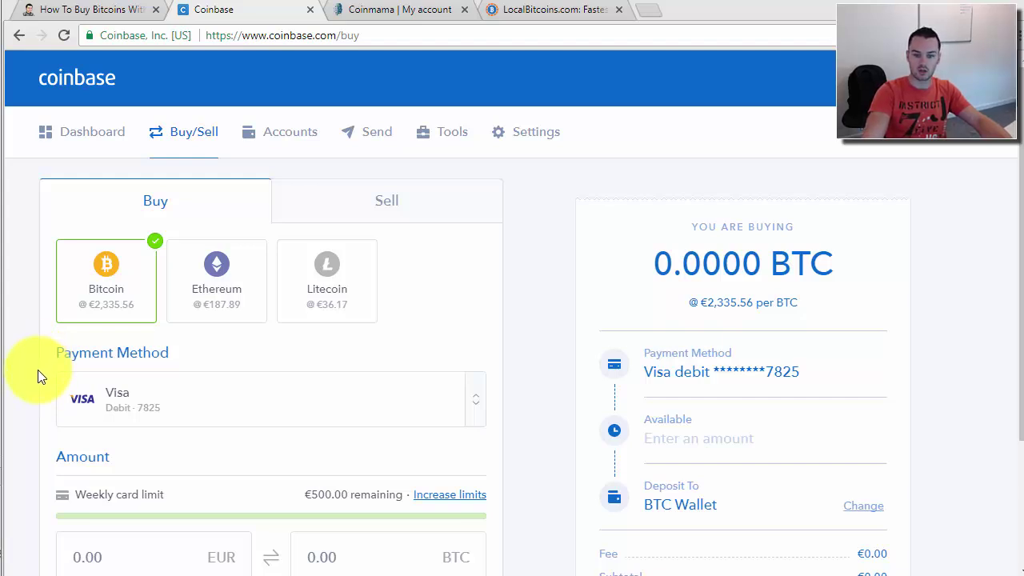
scroll(39, 373, "down", 1)
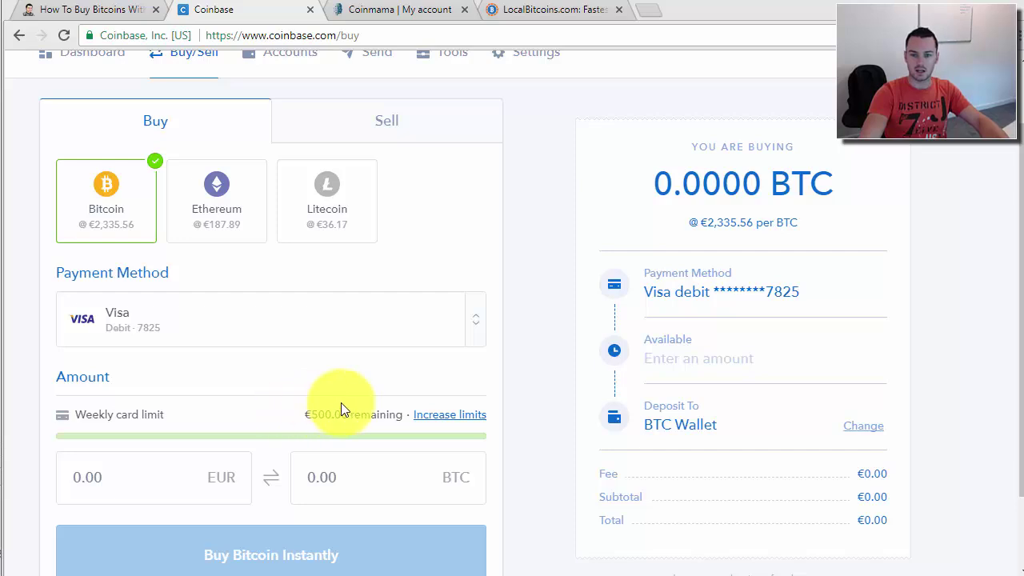
- Review the account's weekly buy and sell limits, and return to the Bitcoin purchase form
left_click(440, 417)
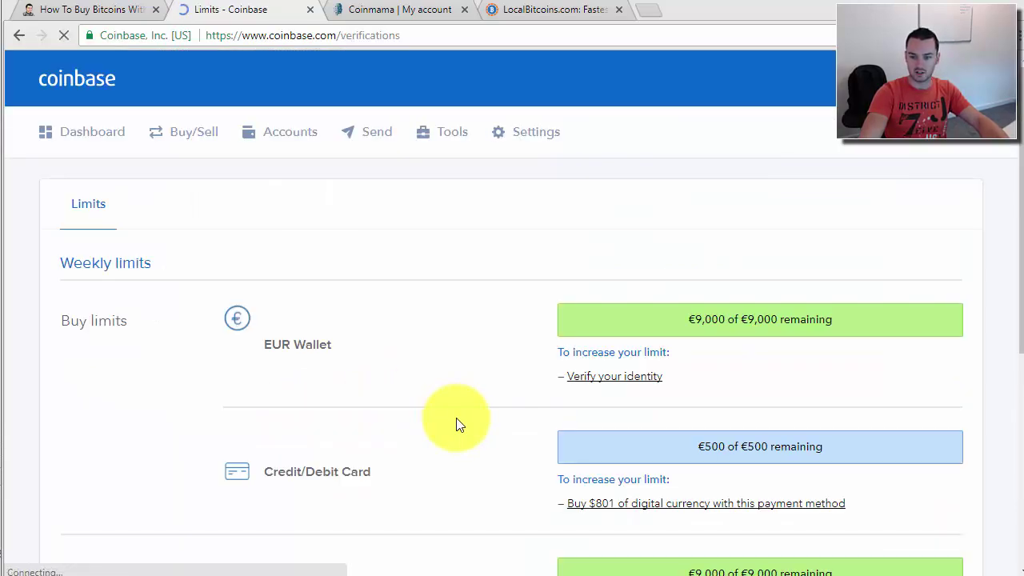
scroll(408, 400, "down", 2)
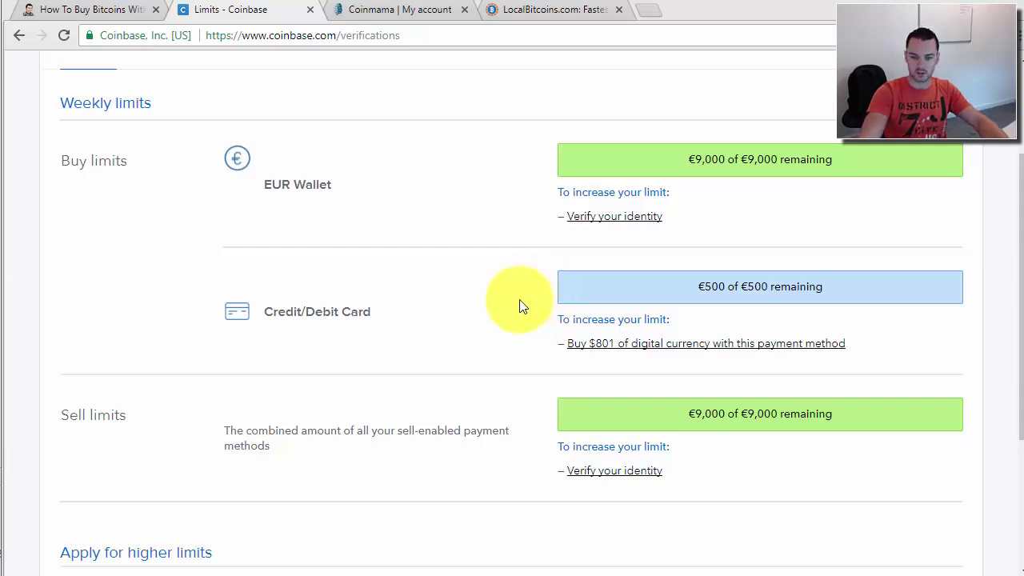
scroll(35, 86, "up", 2)
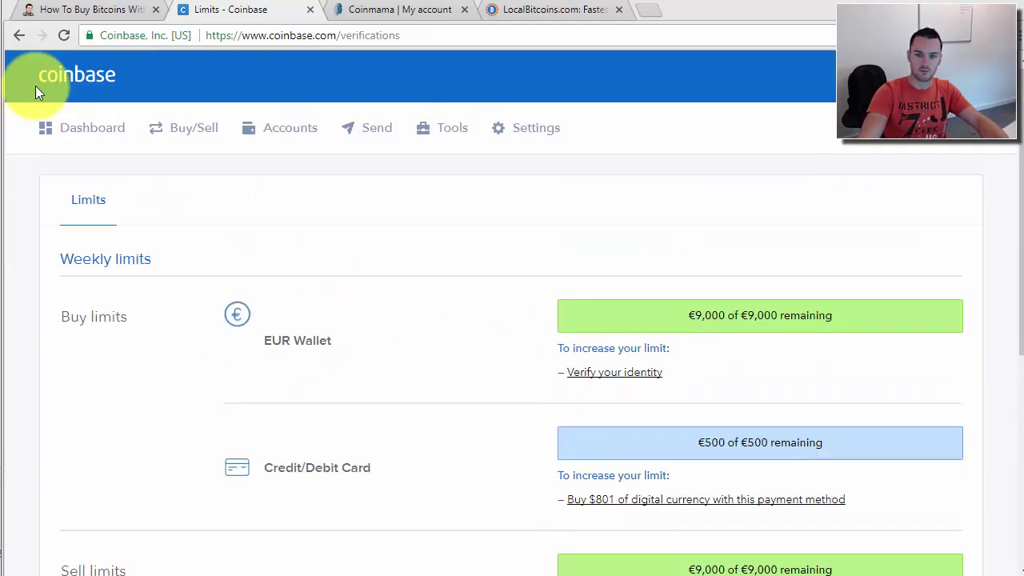
left_click(19, 36)
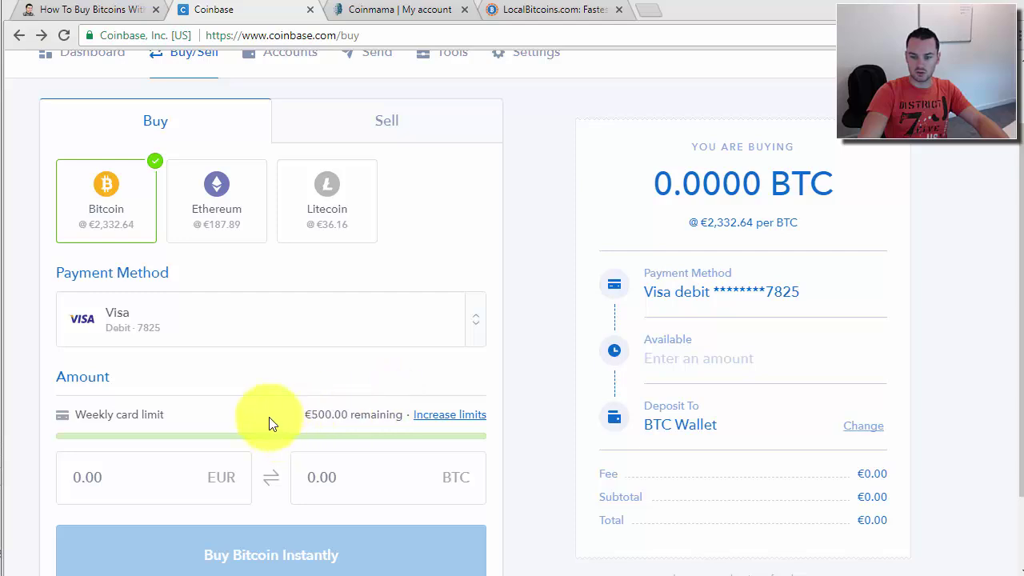
- Fill the Bitcoin purchase with the maximum amount of 480.82 EUR, and return to the dashboard without buying
scroll(269, 417, "down", 1)
left_click(158, 403)
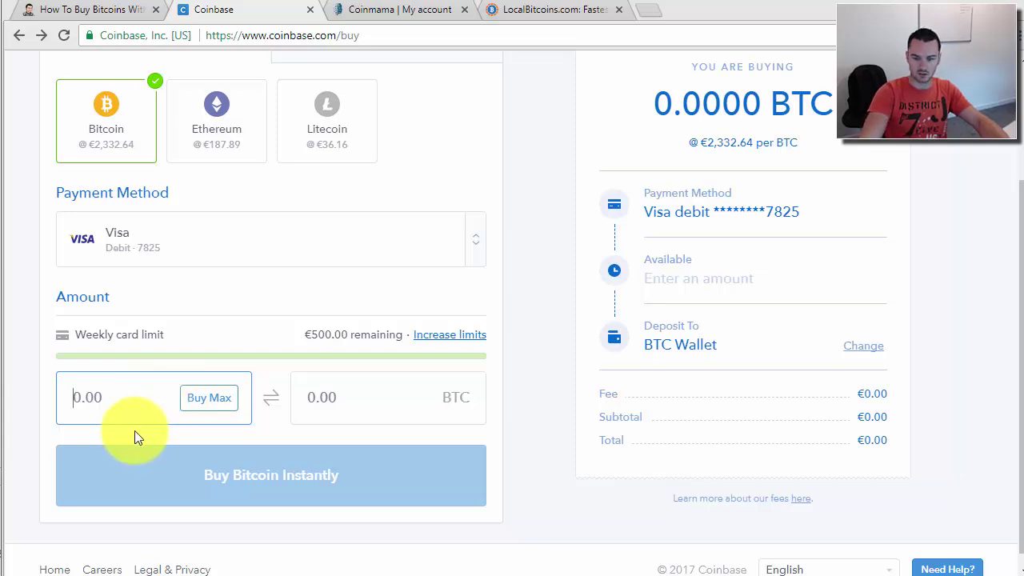
left_click(206, 407)
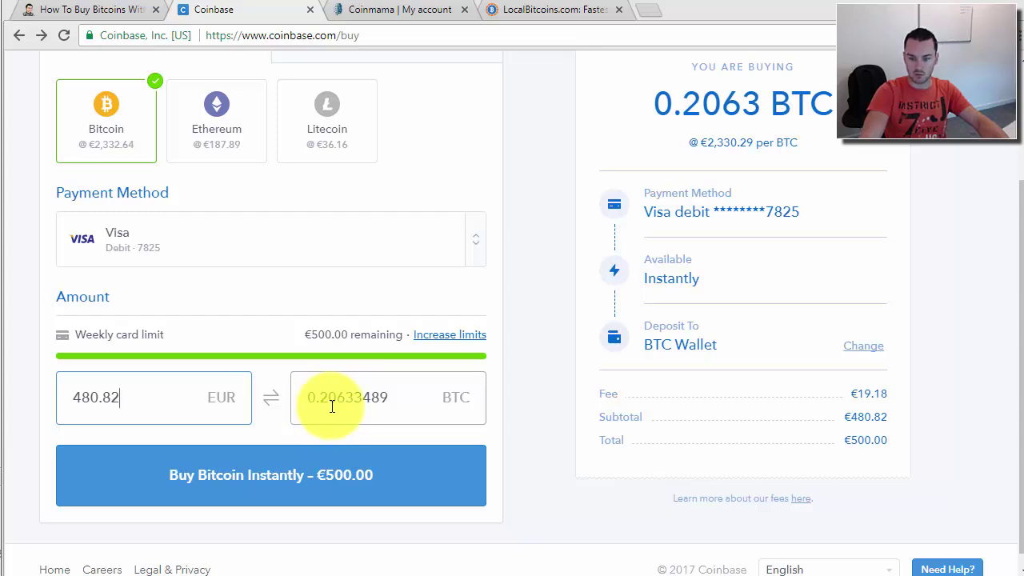
left_click(515, 407)
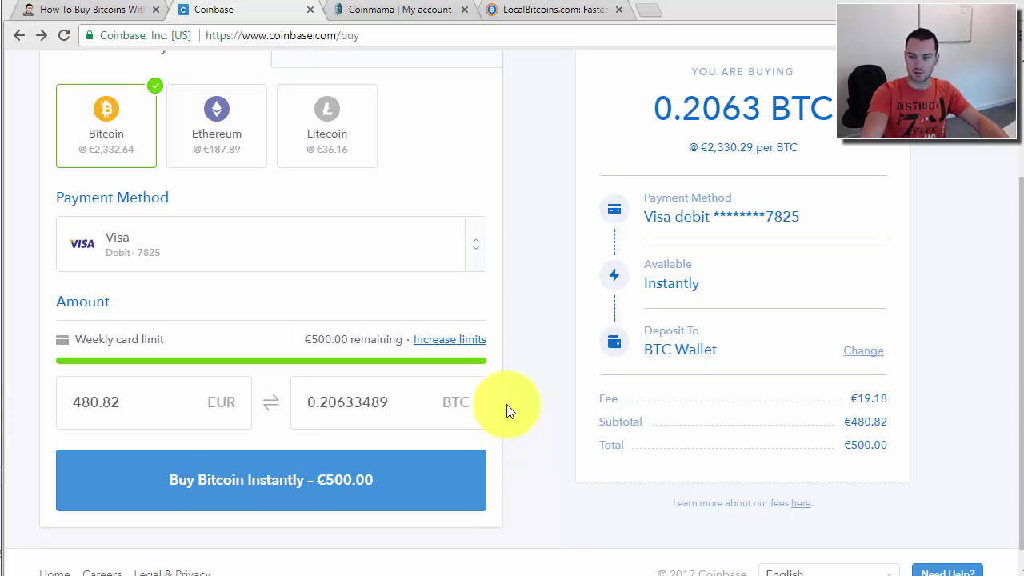
scroll(507, 404, "up", 1)
scroll(511, 443, "down", 1)
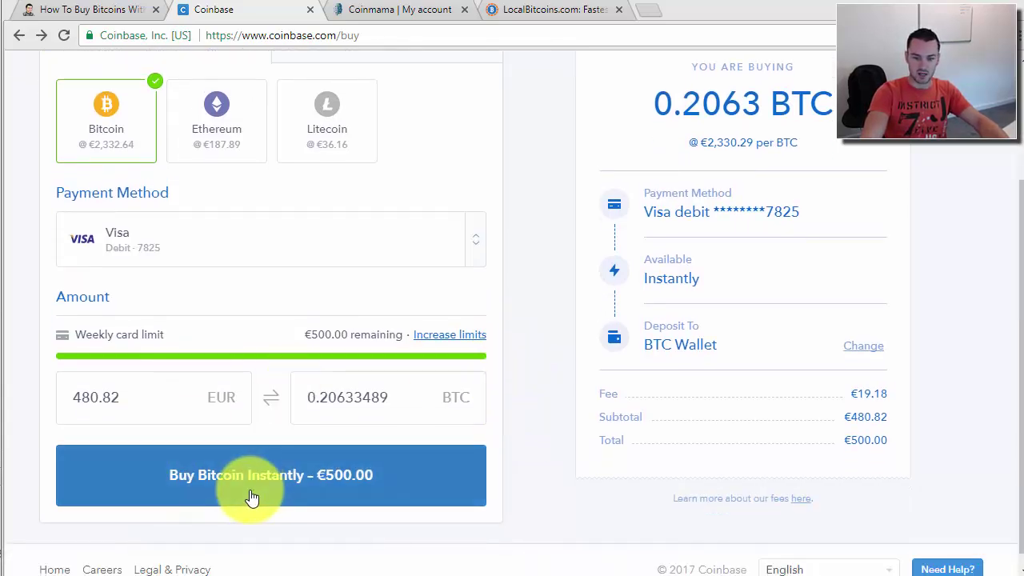
scroll(535, 357, "up", 2)
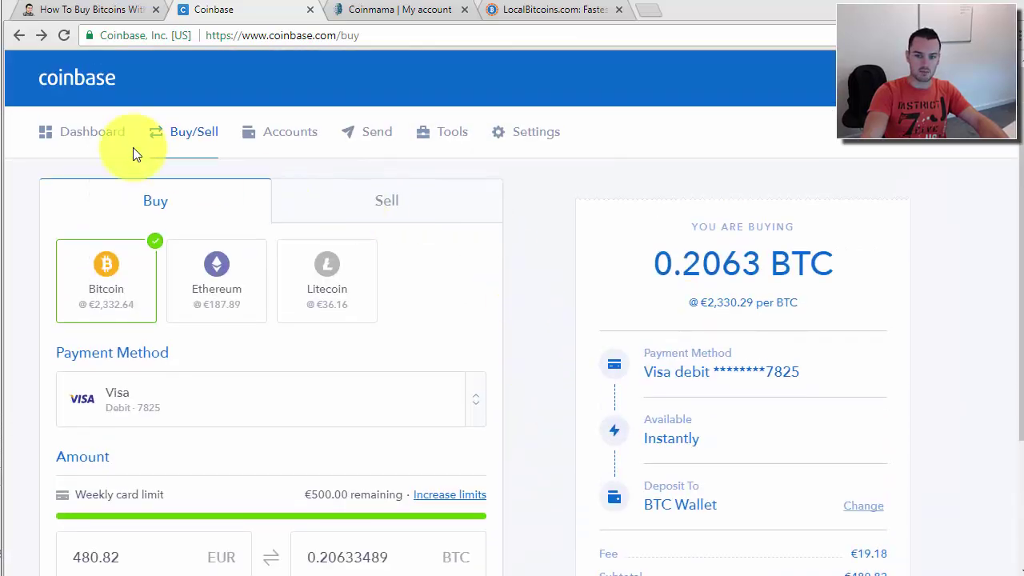
left_click(75, 142)
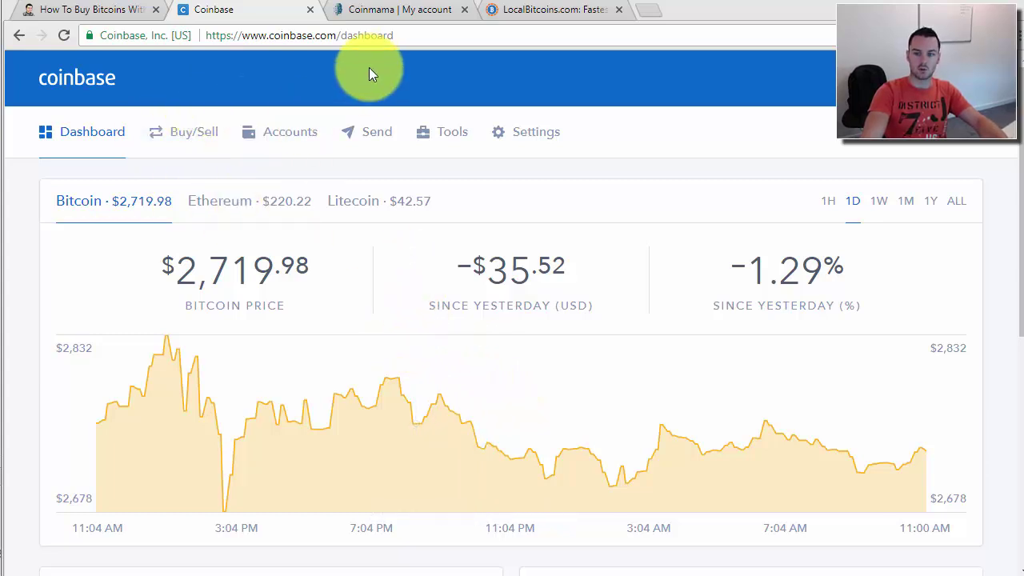
- Switch to Coinmama, look over the completed orders, and open the page for buying bitcoins
left_click(413, 14)
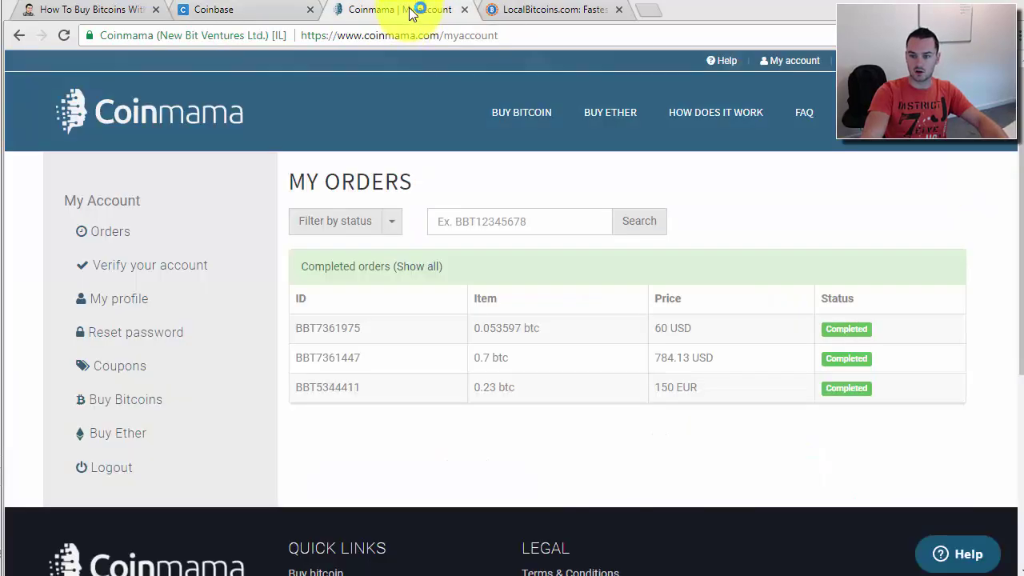
left_click(142, 104)
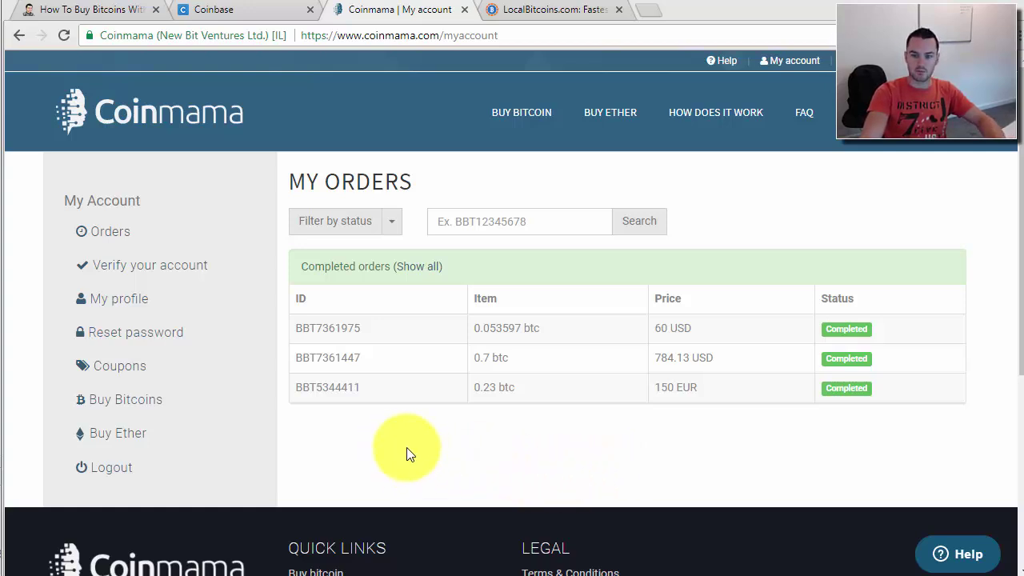
left_click(513, 126)
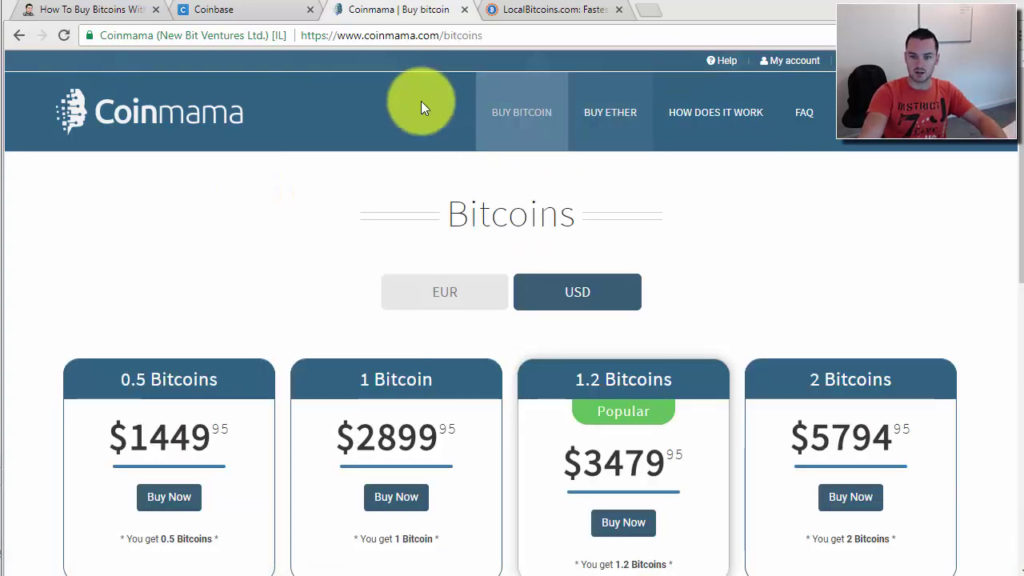
- Check the Coinmama section of the how-to-buy guide and return to the Coinmama purchase page
left_click(76, 10)
scroll(343, 243, "down", 5)
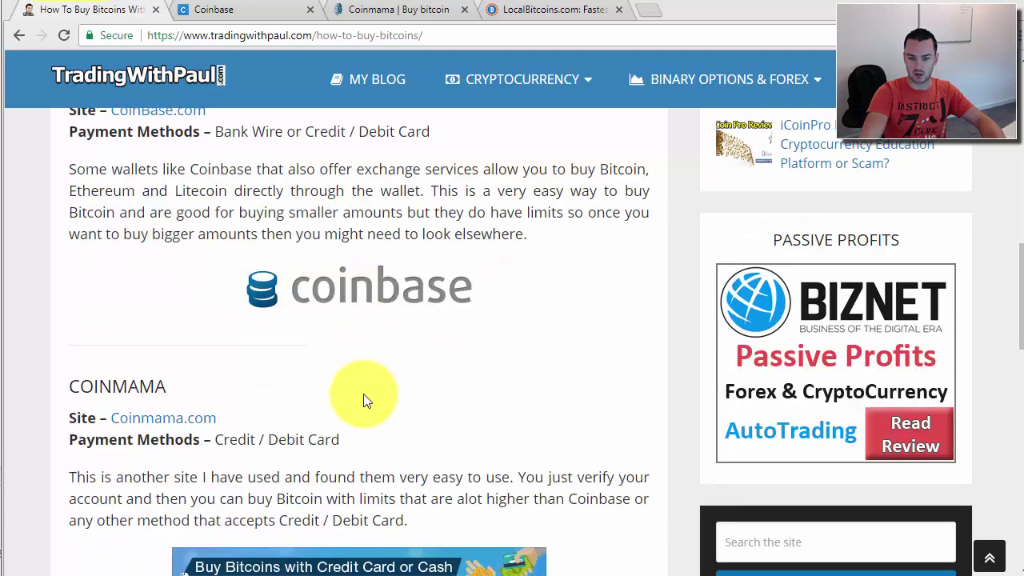
left_click(410, 10)
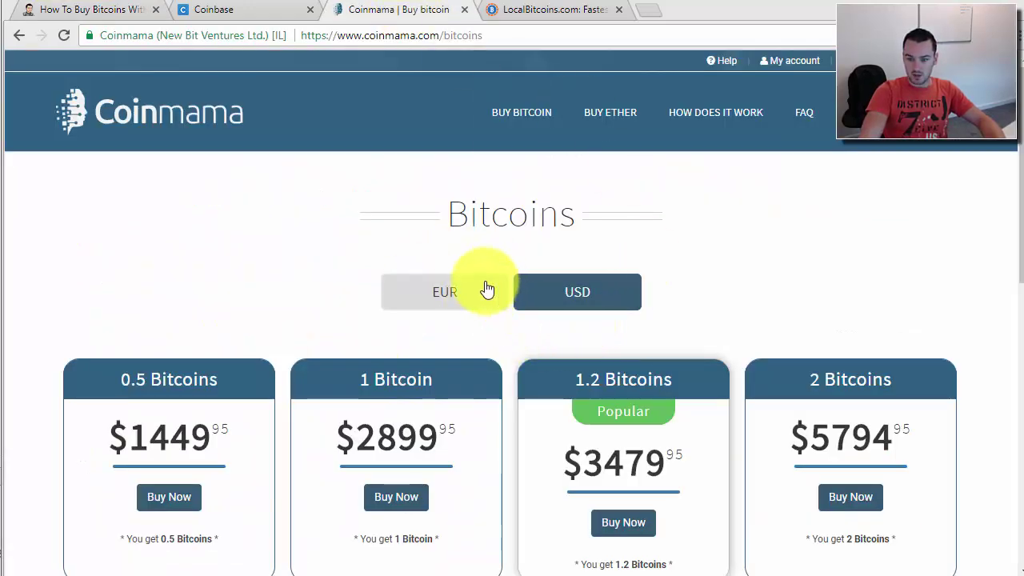
- Switch the bitcoin package prices to EUR and back to USD, and look over the offered packages
left_click(431, 295)
left_click(568, 292)
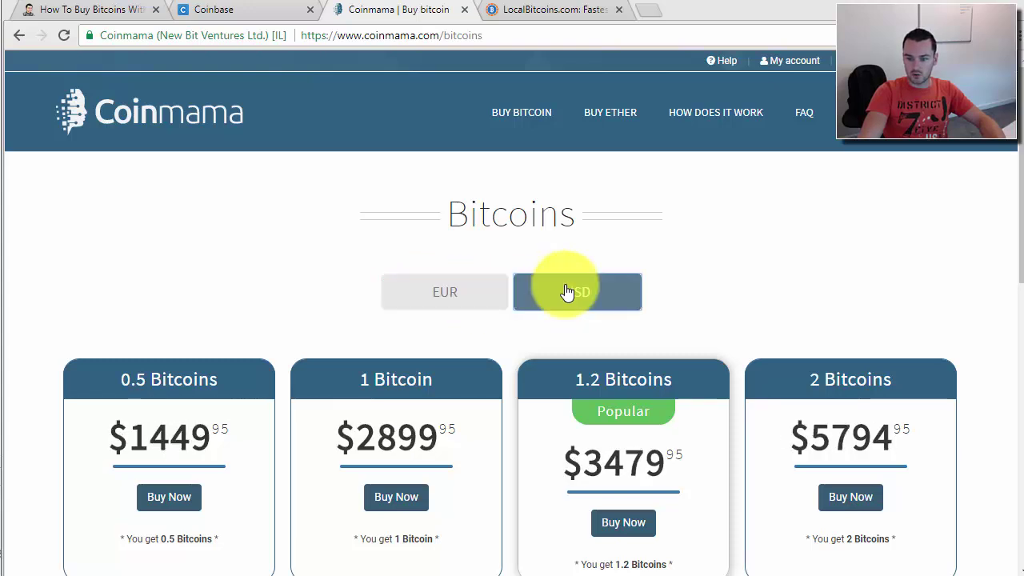
scroll(288, 240, "down", 2)
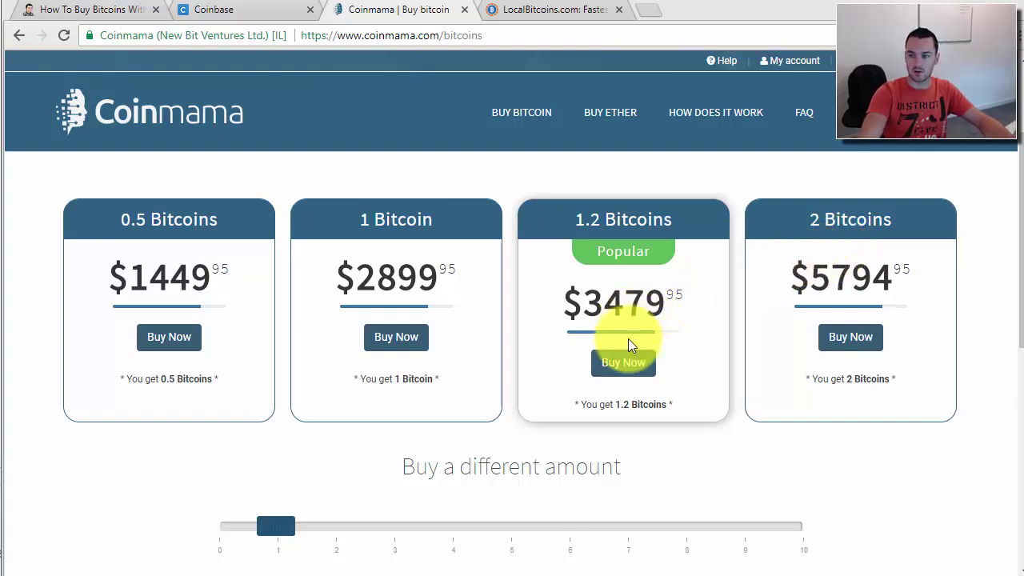
- Set the custom purchase amount to 1.2 bitcoins with the slider, and change it to 1 bitcoin
scroll(276, 526, "down", 1)
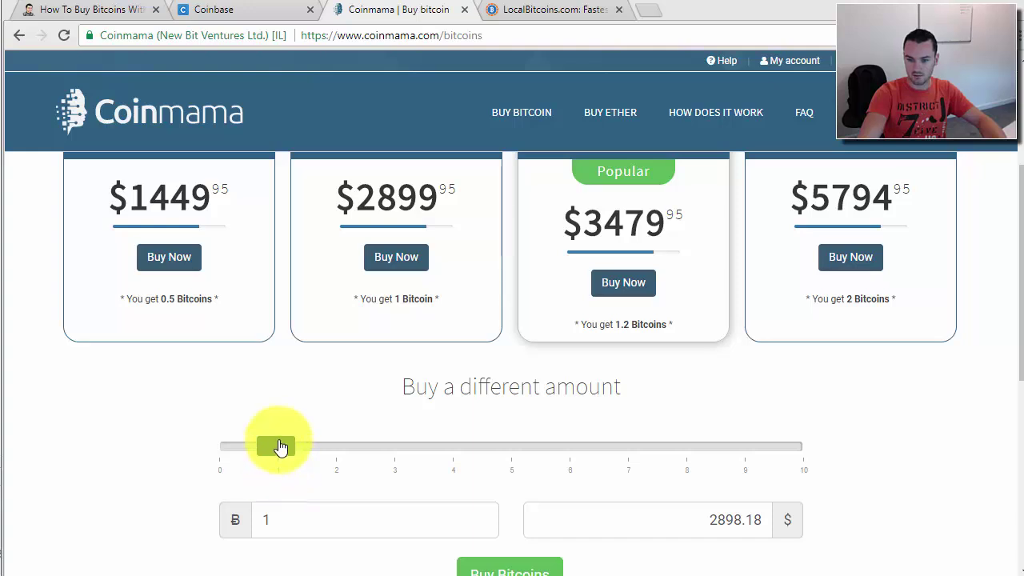
left_click_drag(279, 445, 286, 423)
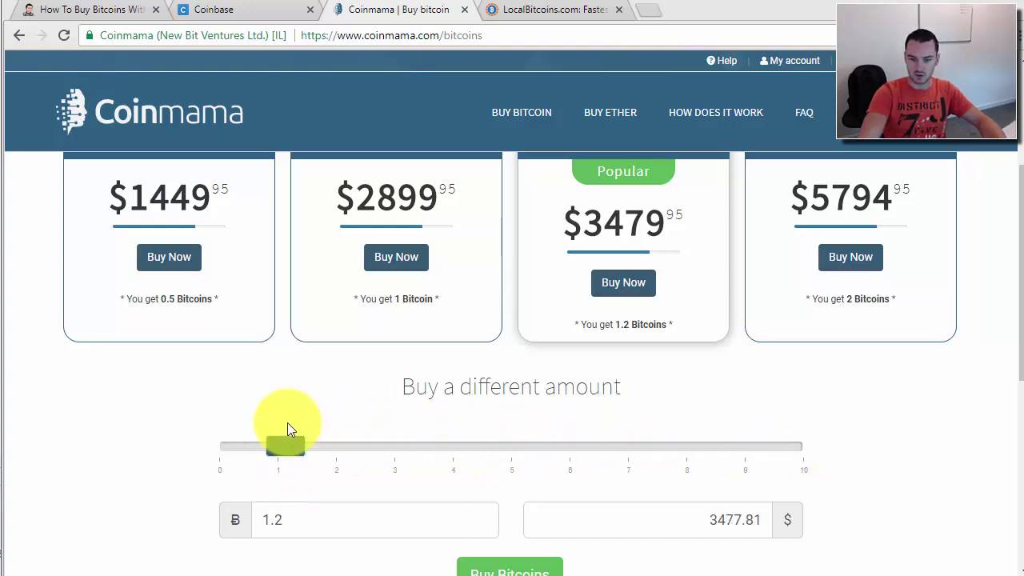
scroll(444, 357, "down", 2)
left_click_drag(258, 360, 331, 377)
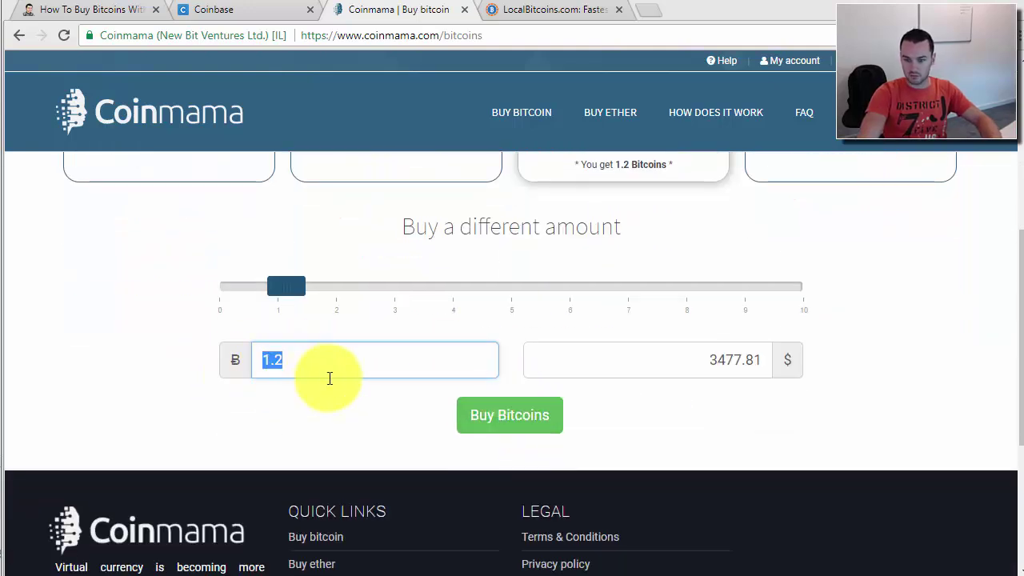
type("1")
left_click(345, 437)
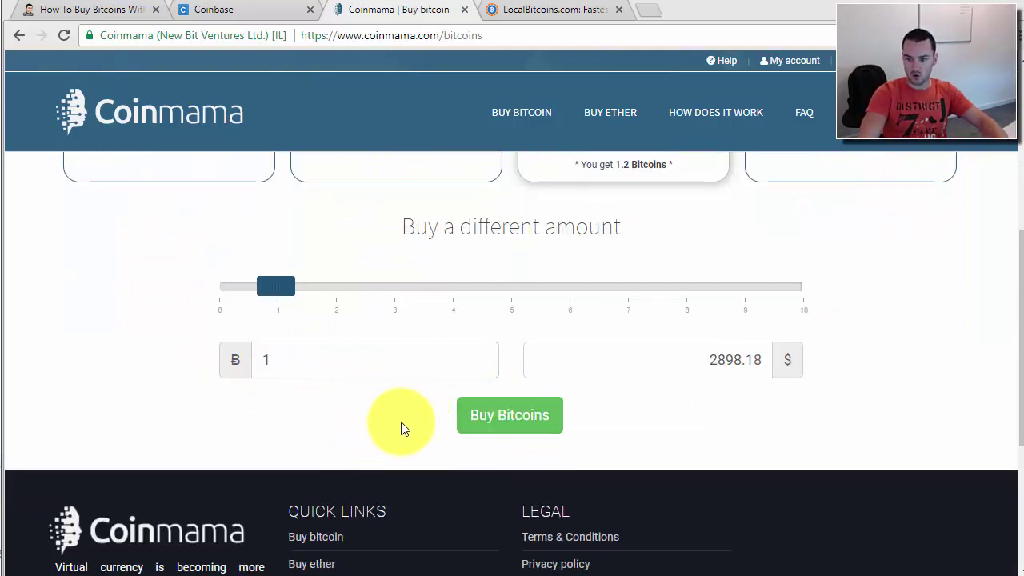
scroll(438, 415, "up", 1)
scroll(438, 414, "up", 2)
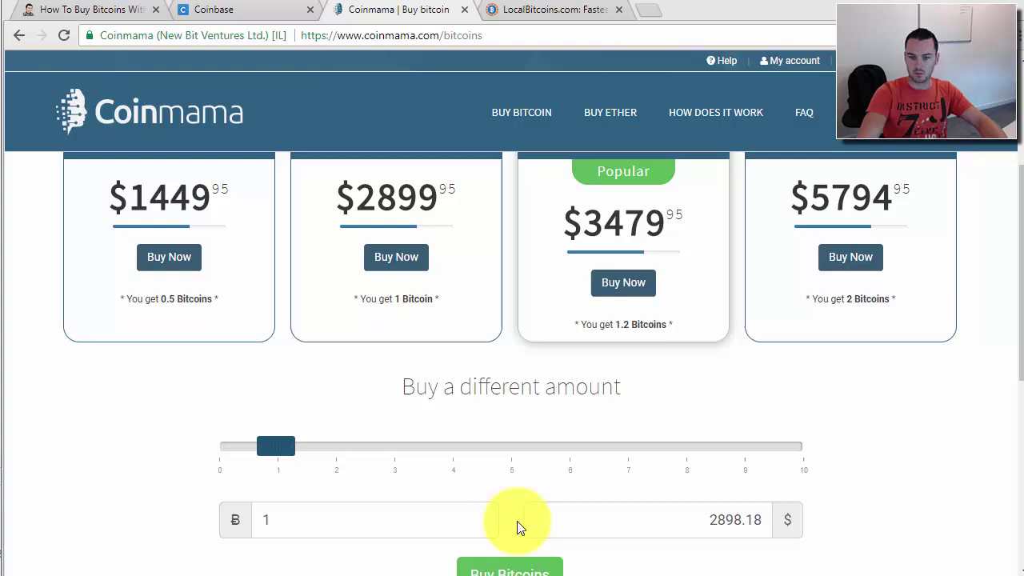
- Proceed with the 1 bitcoin order and choose Credit/Debit card via Simplex as the payment method, selecting the wallet address field
left_click(515, 567)
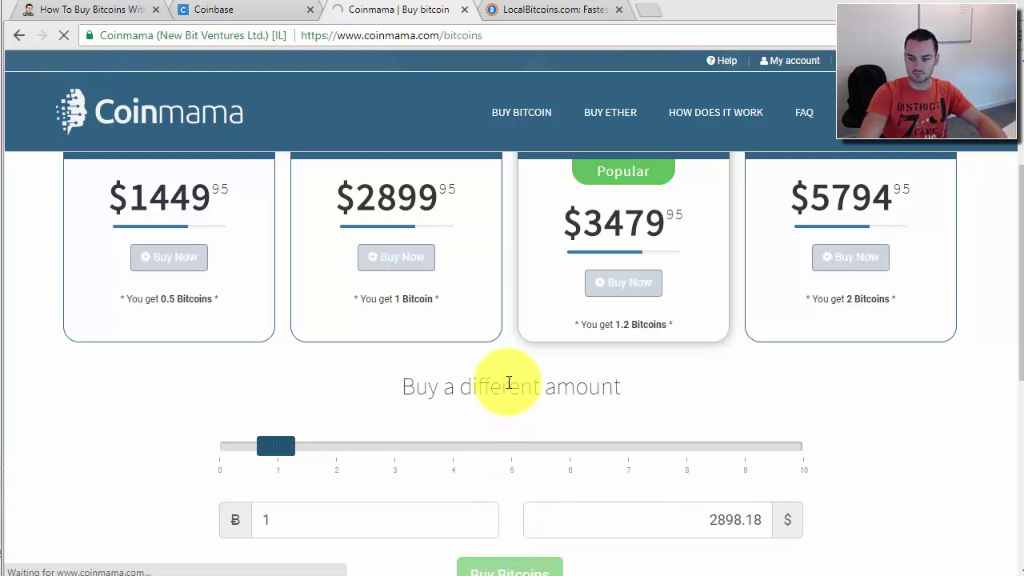
scroll(507, 381, "down", 1)
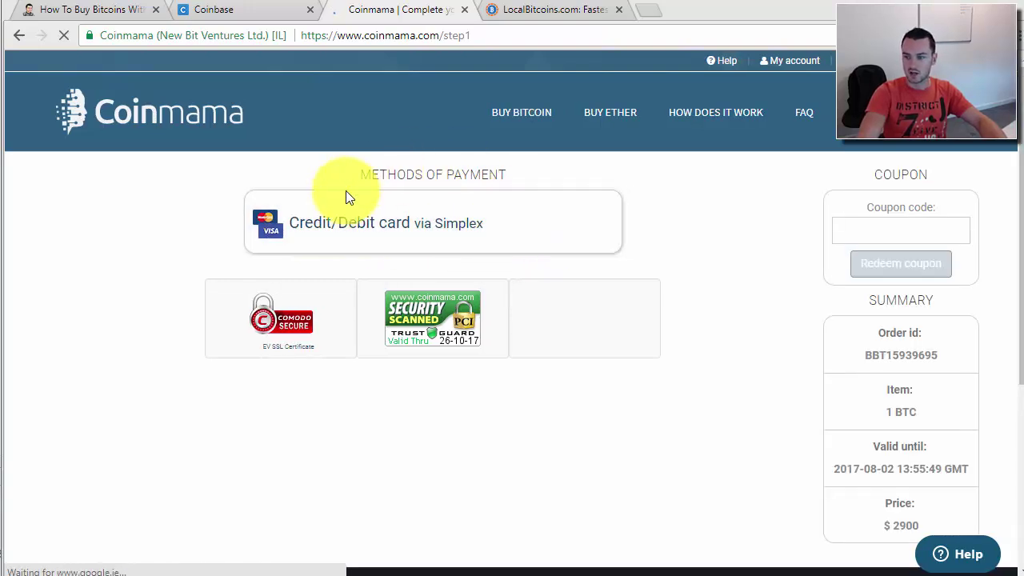
left_click(372, 224)
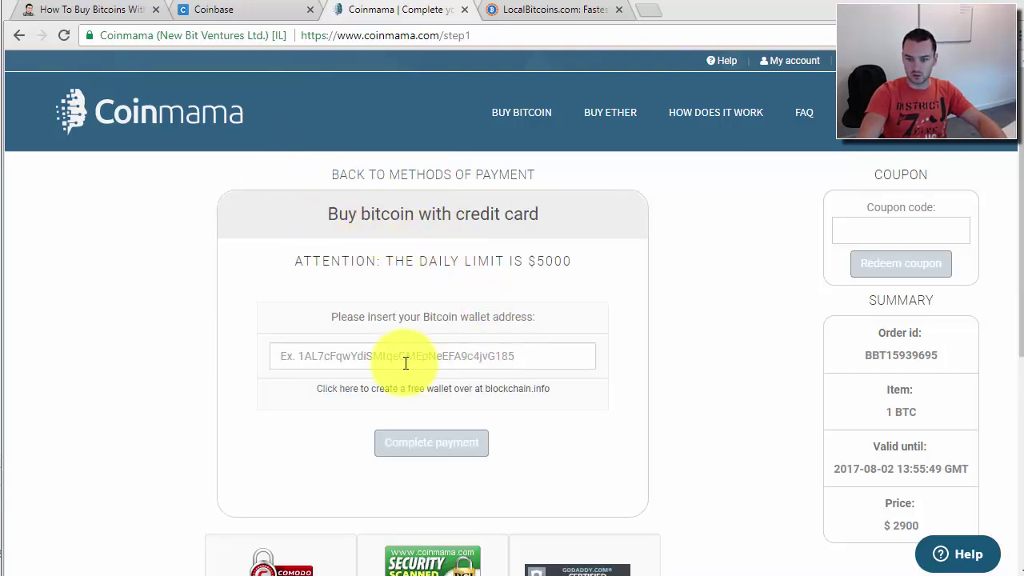
left_click(360, 353)
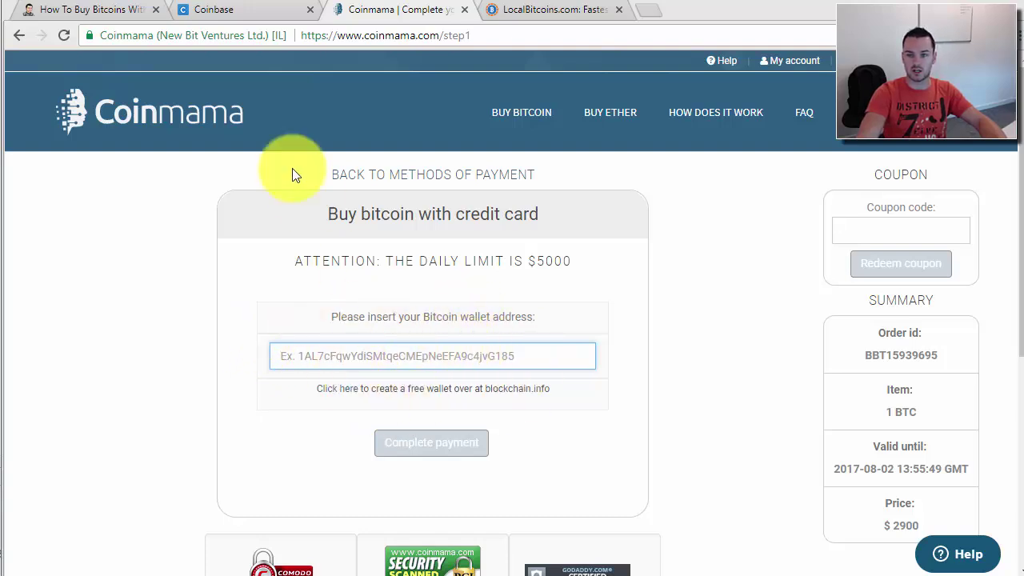
- Switch to Coinbase and copy the receiving address of the BTC Wallet
left_click(226, 10)
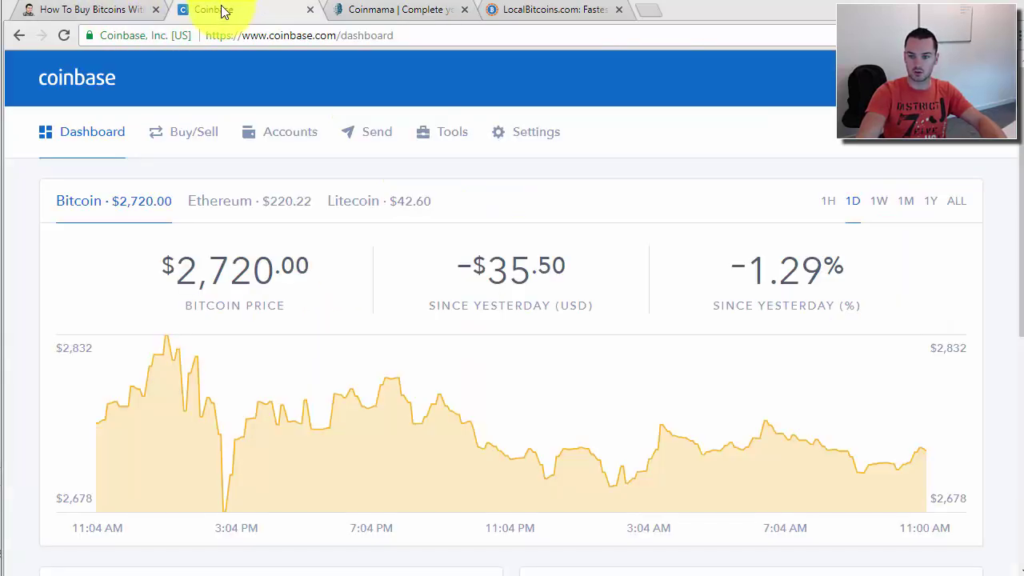
left_click(284, 142)
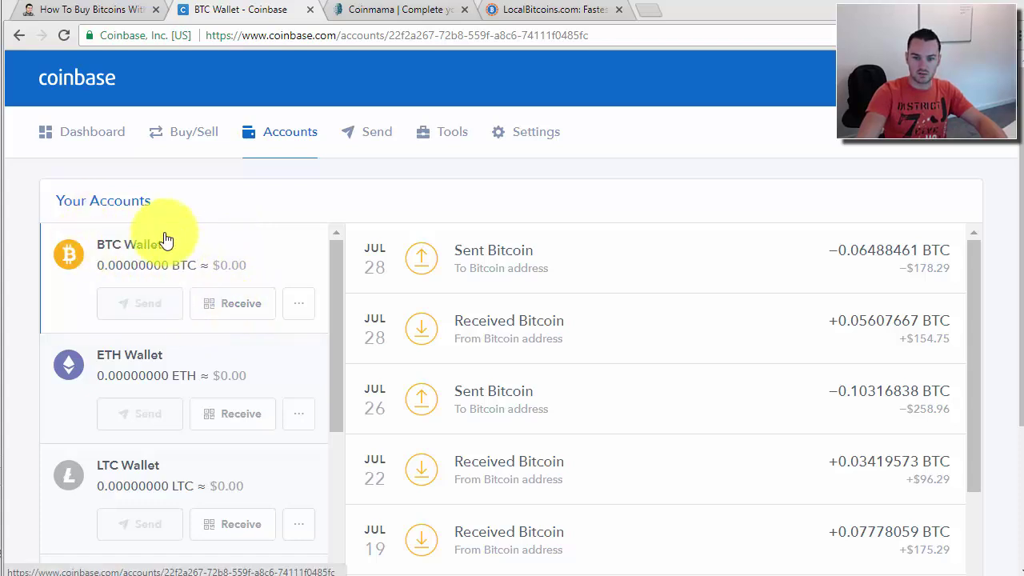
left_click(237, 305)
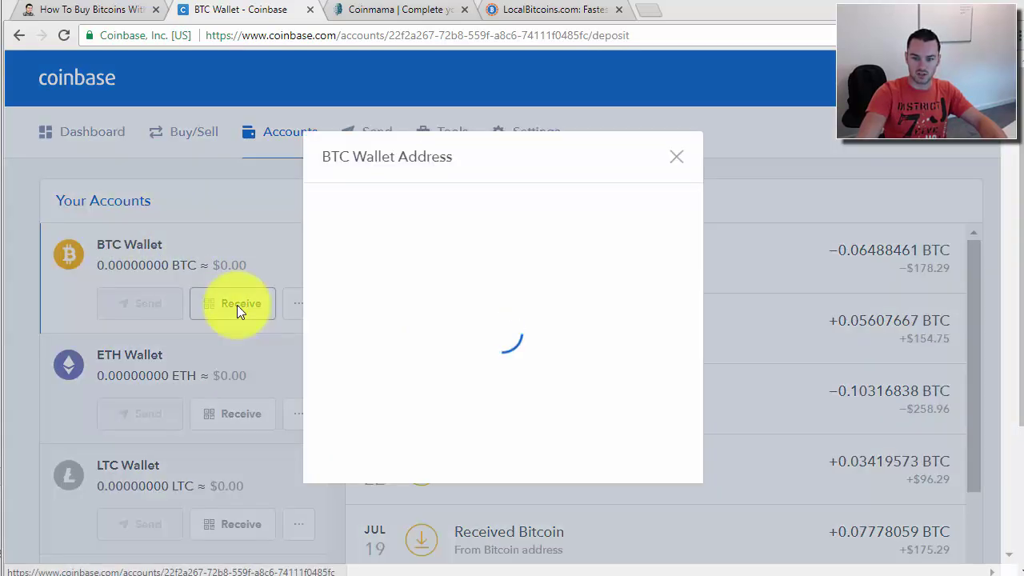
double_click(497, 440)
key("ctrl+c")
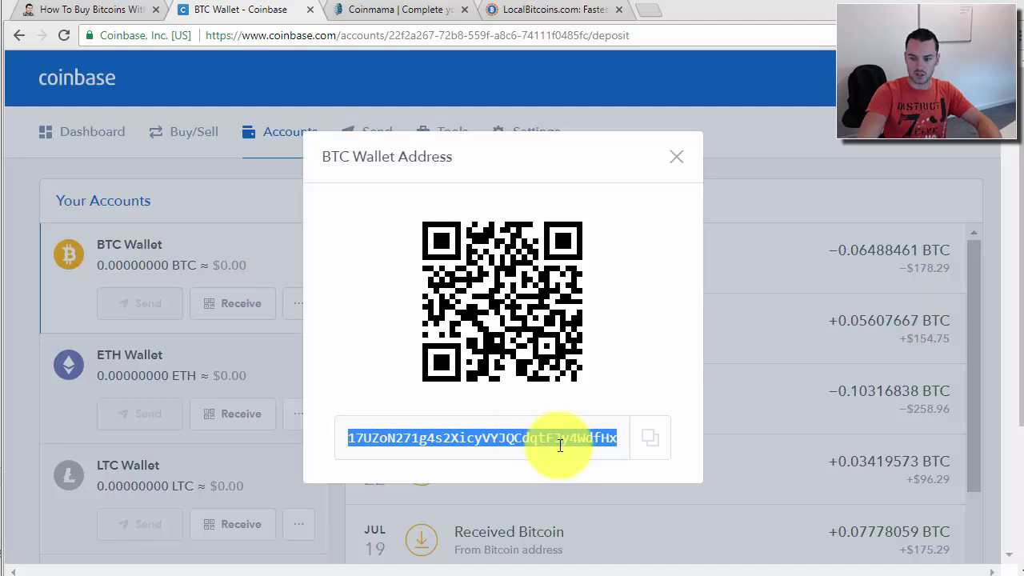
- Return to Coinmama and paste the copied Bitcoin wallet address into the credit card purchase form
left_click(366, 12)
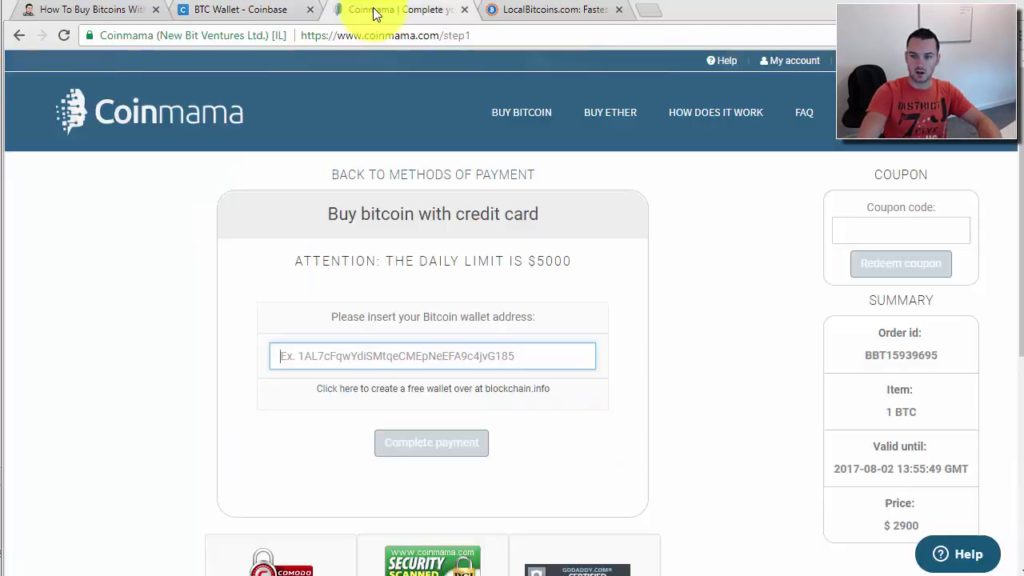
left_click(439, 356)
key("ctrl+v")
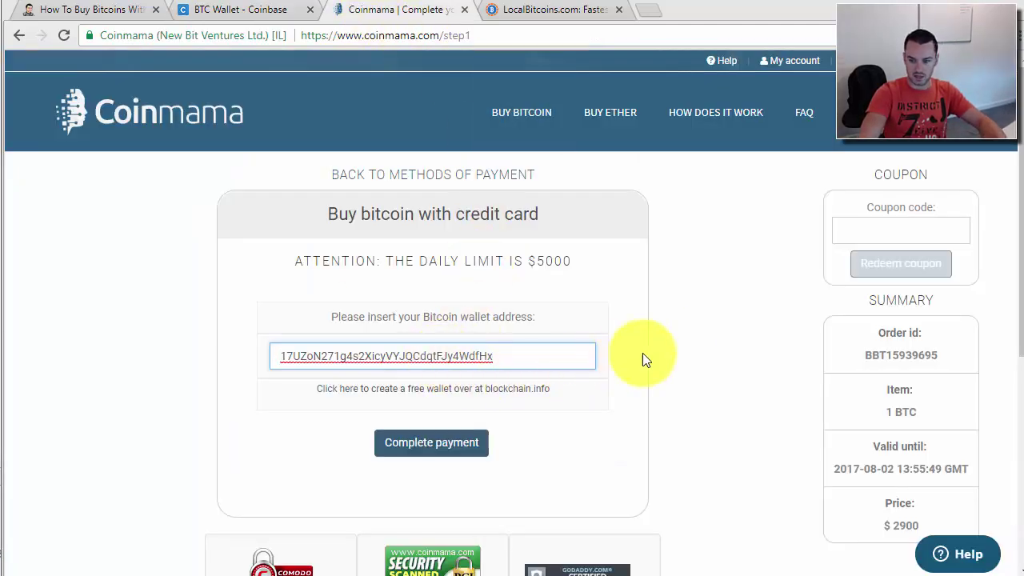
left_click(699, 348)
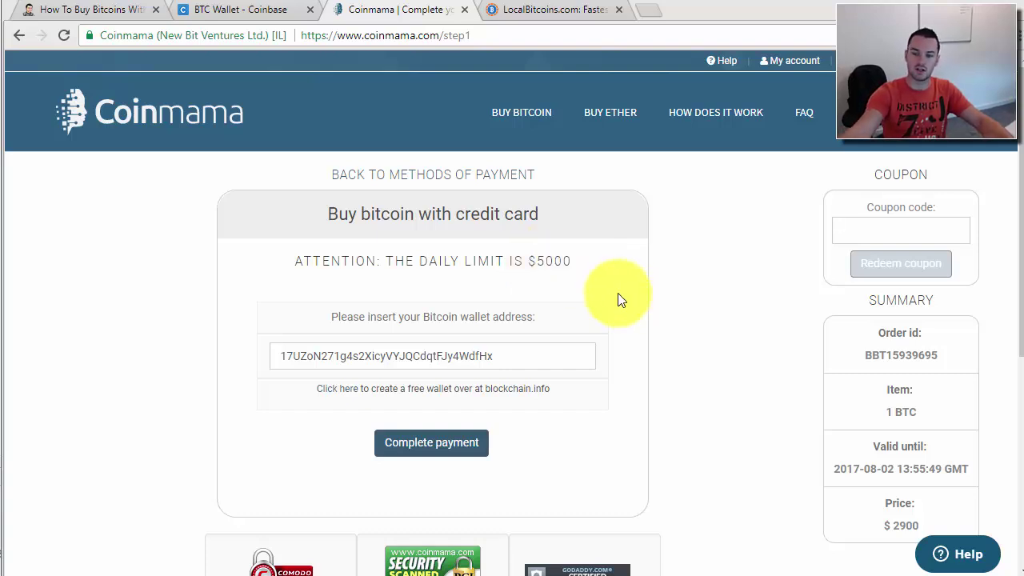
left_click(524, 352)
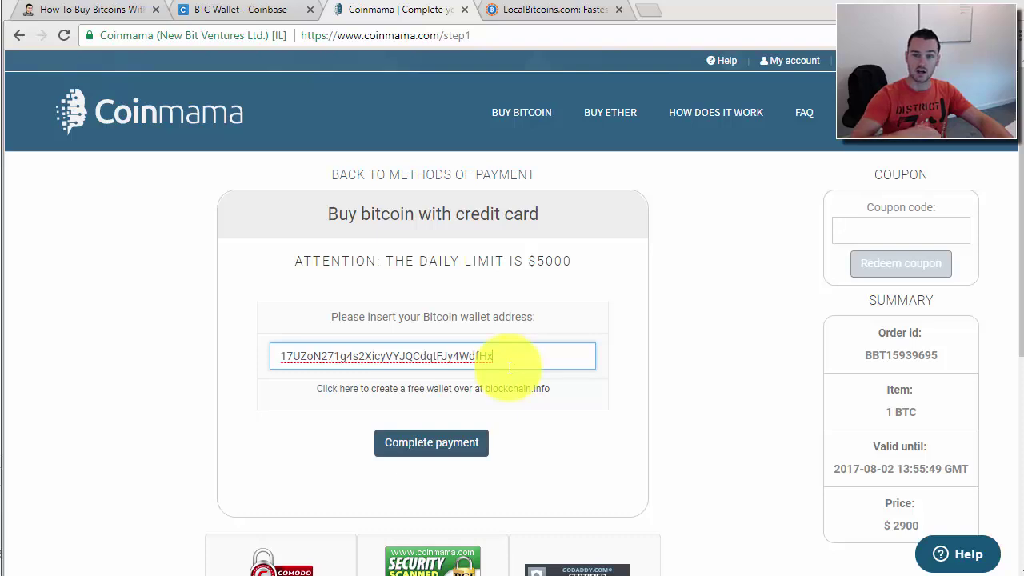
left_click(646, 200)
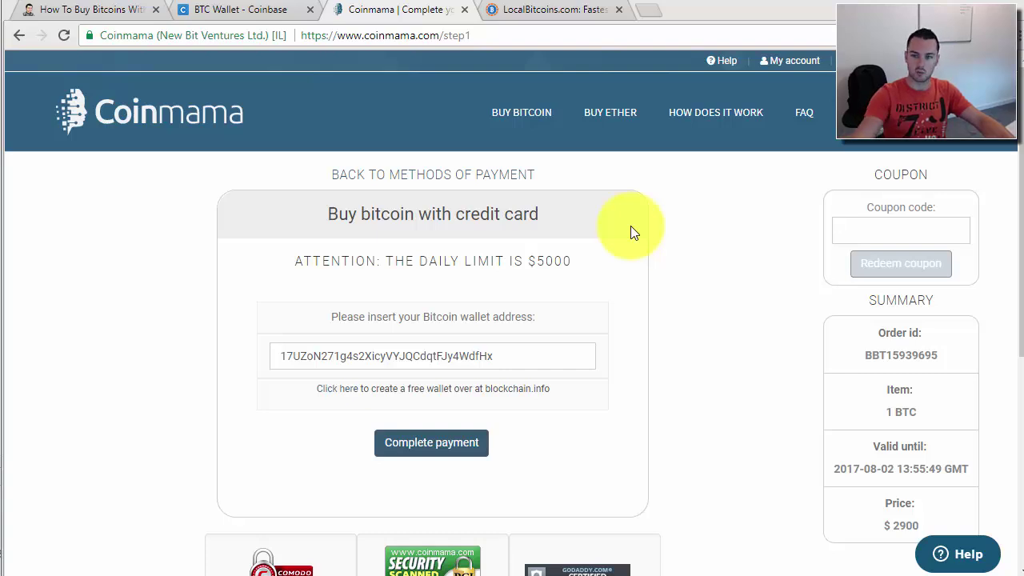
- Check the LocalBitcoins section of the how-to-buy guide and return to the LocalBitcoins home page
left_click(522, 11)
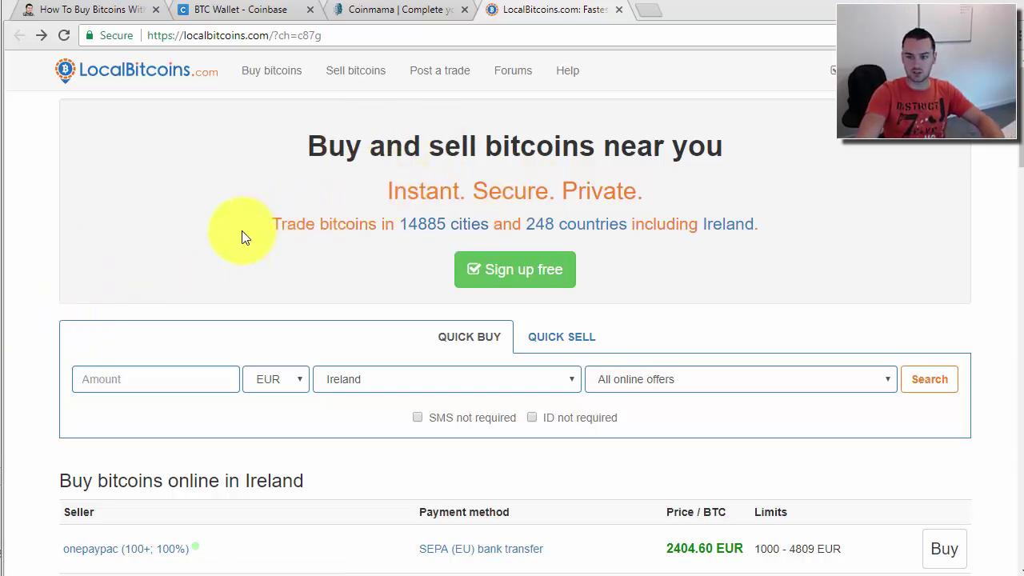
left_click(102, 13)
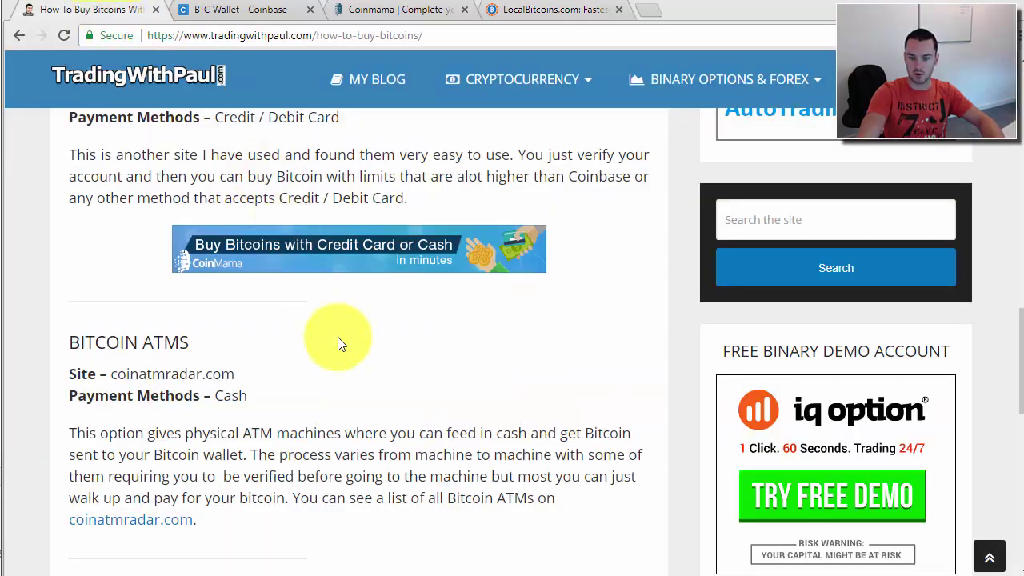
scroll(340, 348, "down", 4)
scroll(328, 361, "up", 9)
scroll(324, 362, "up", 6)
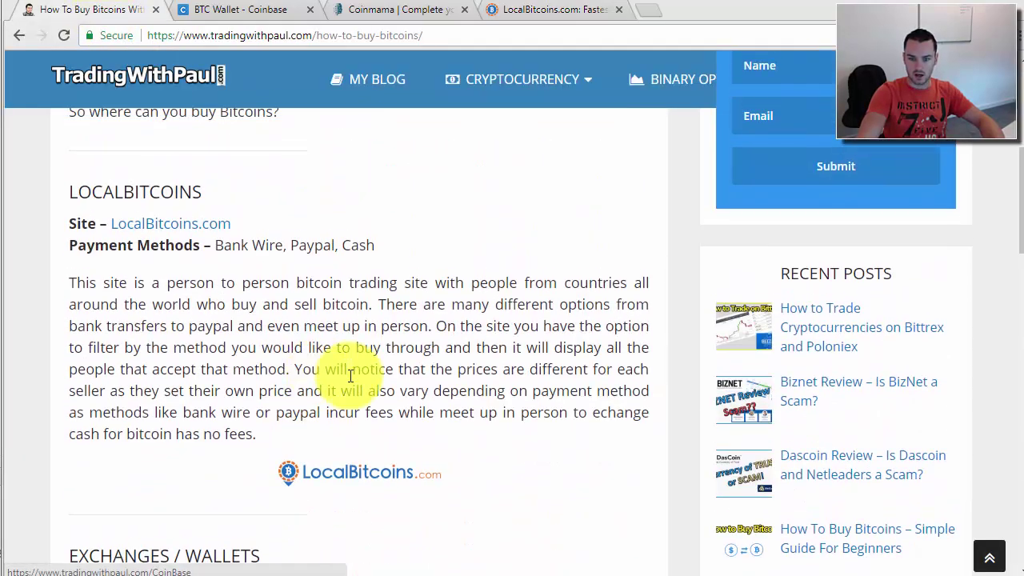
left_click(551, 13)
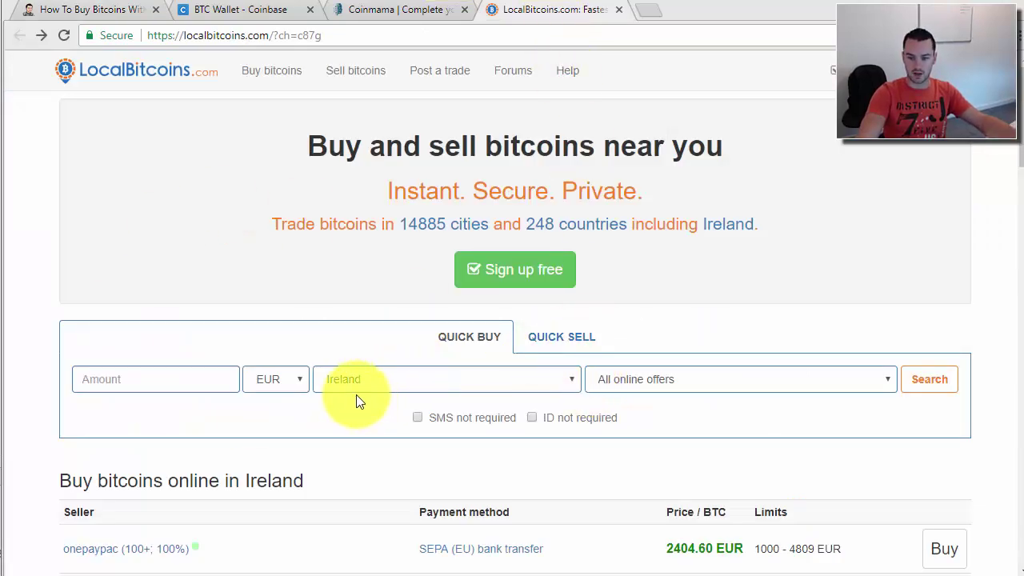
- Search Quick Buy for 1000 EUR in Ireland with the payment method set to All online offers
left_click(168, 388)
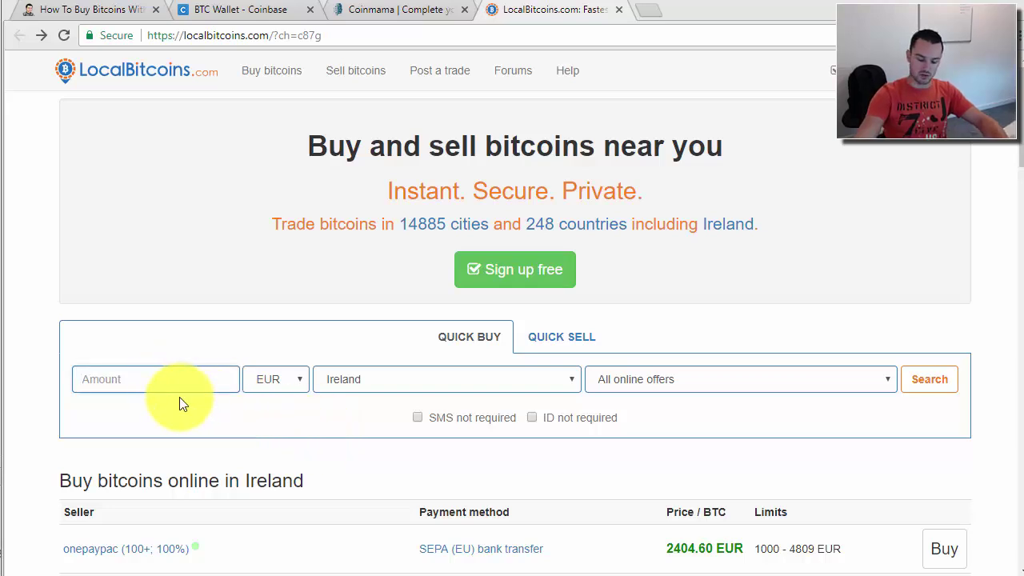
type("1000")
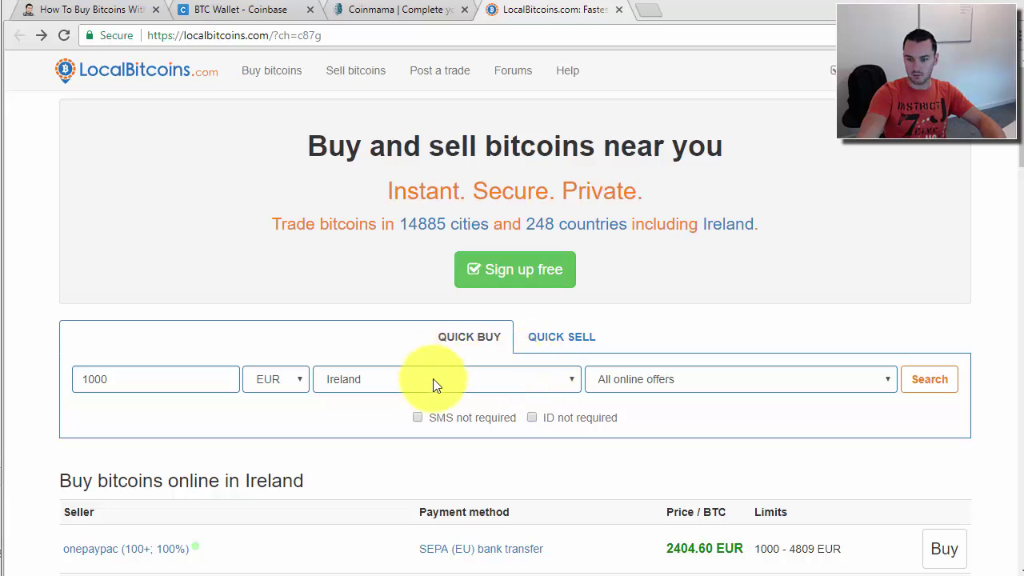
left_click(647, 384)
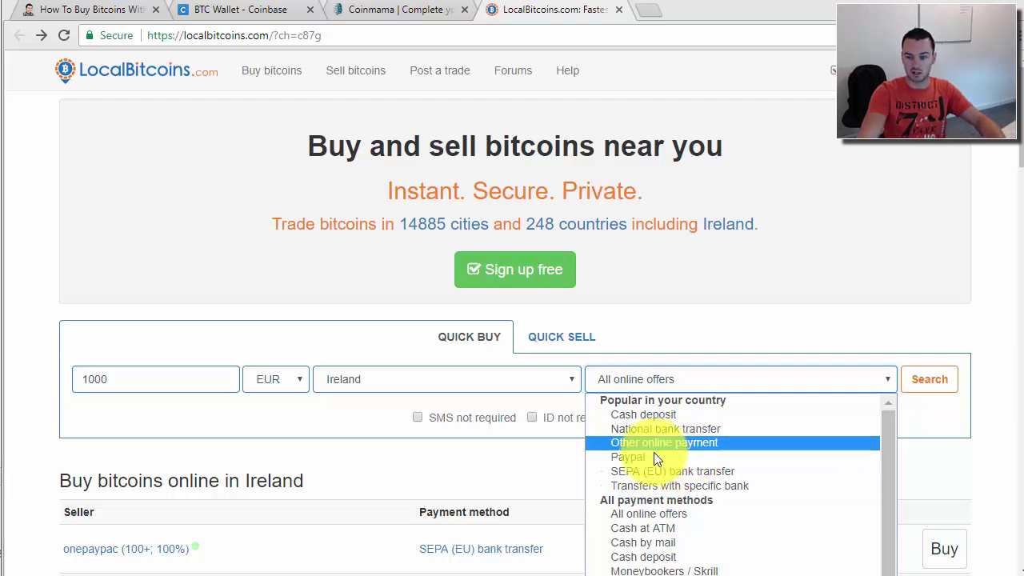
left_click(674, 516)
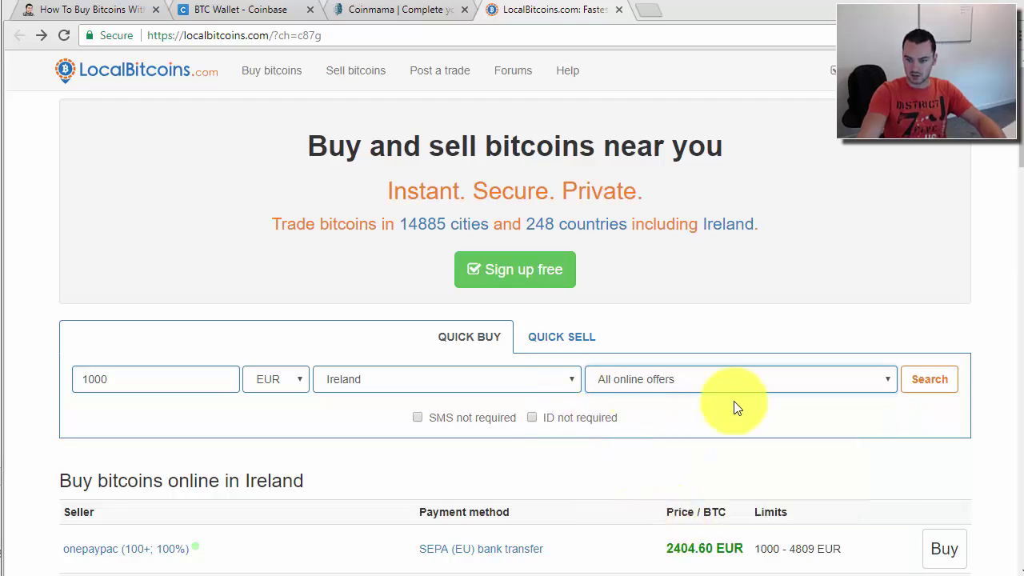
left_click(932, 378)
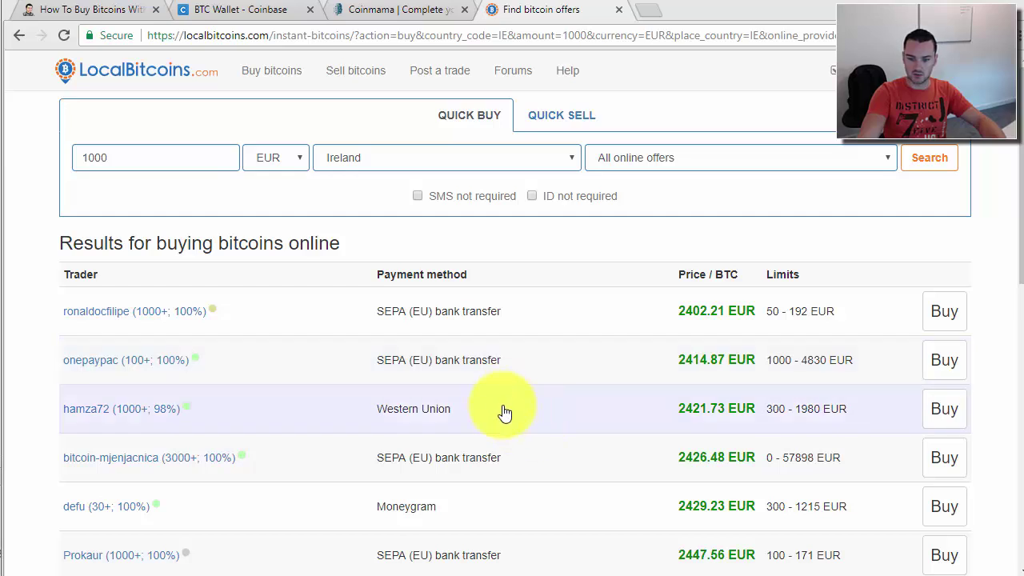
- Look over the traders' payment methods, prices and limits, and open the SEPA bank transfer offer priced at 2414.87 EUR
scroll(480, 517, "down", 4)
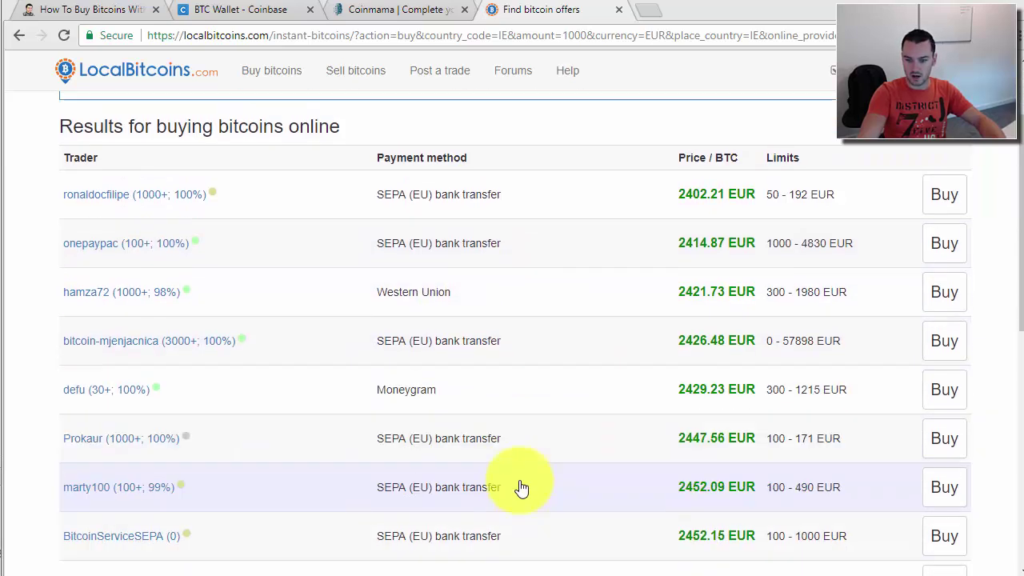
scroll(484, 287, "down", 1)
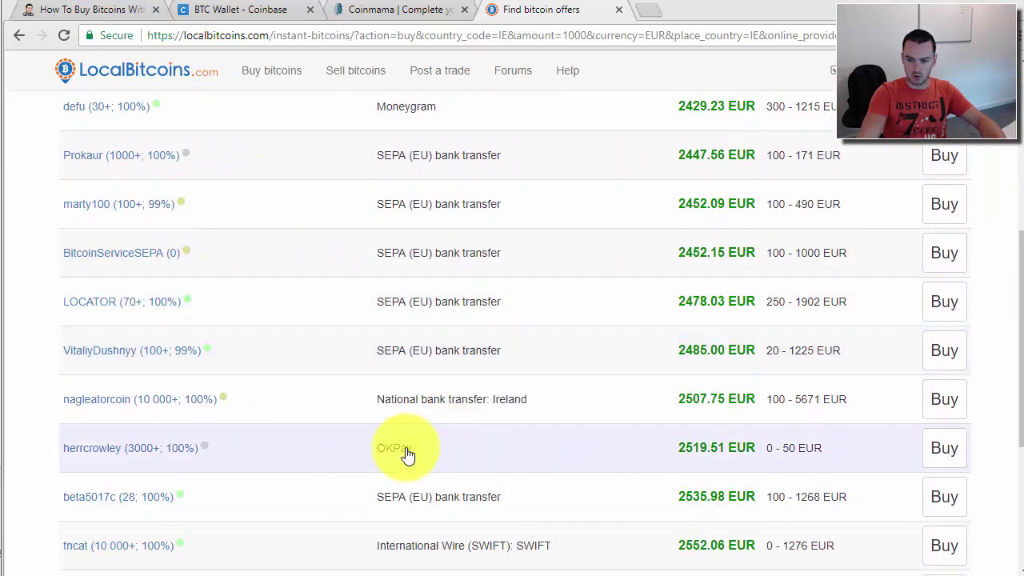
scroll(422, 457, "down", 2)
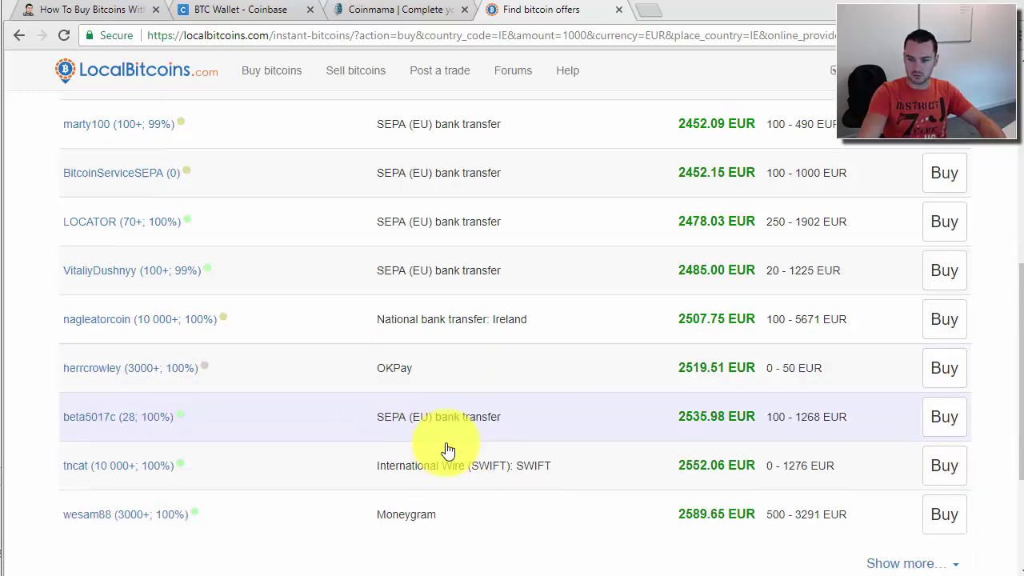
scroll(478, 432, "up", 1)
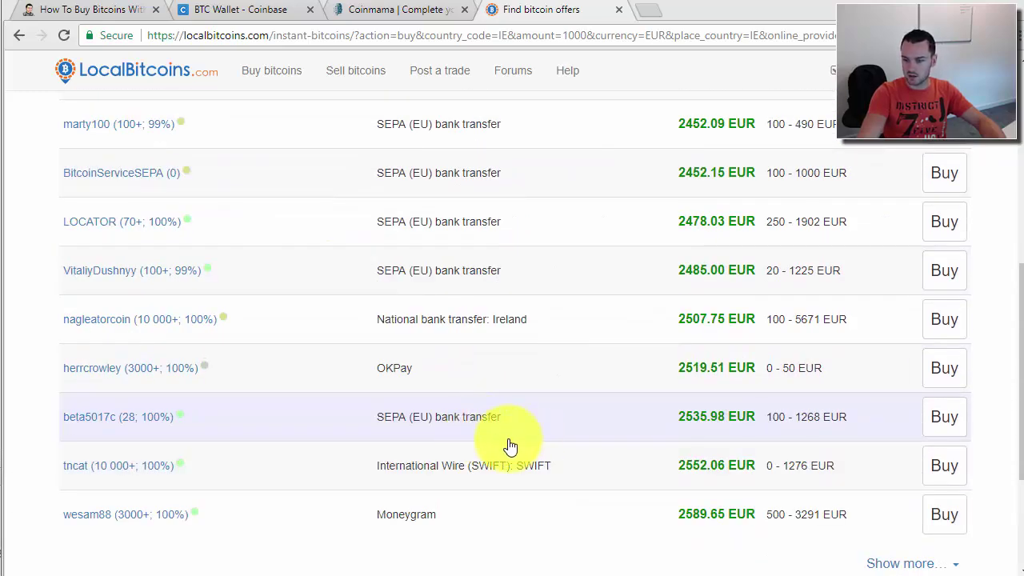
scroll(507, 445, "up", 4)
scroll(507, 445, "up", 2)
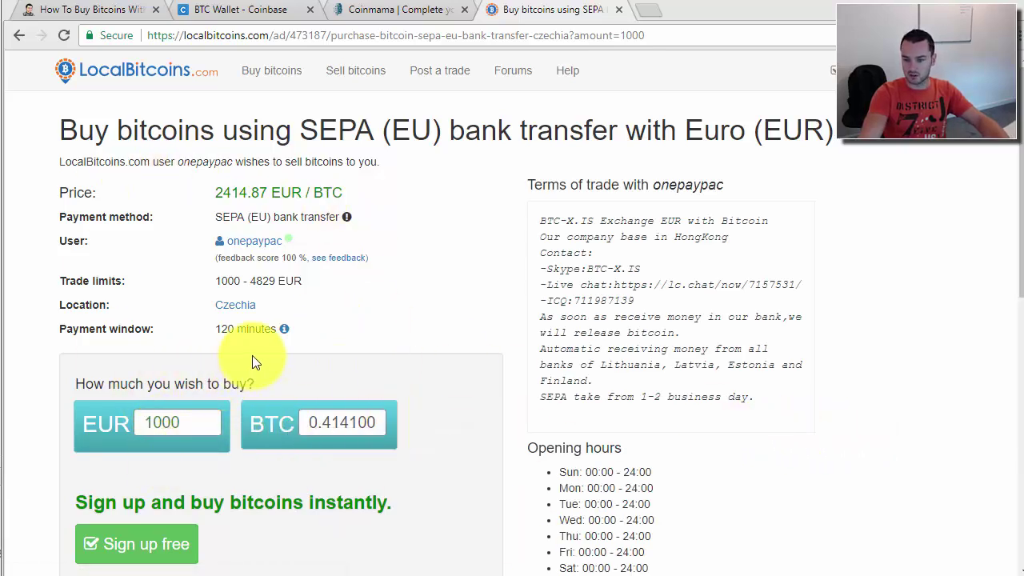
- Examine the offer's purchase amount, sign-up section and terms of trade, including the SEPA transfer time
scroll(252, 355, "down", 1)
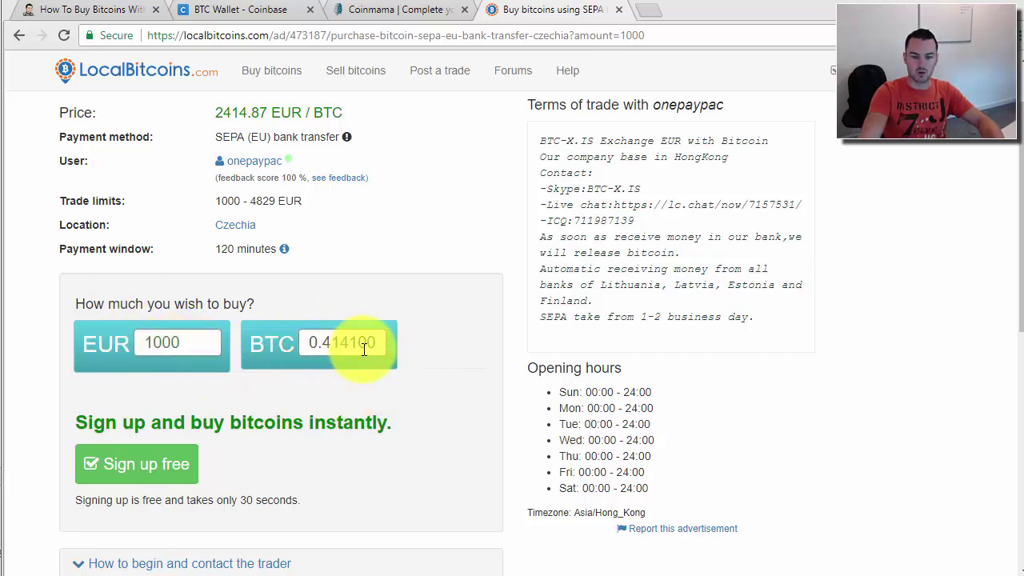
scroll(365, 360, "down", 2)
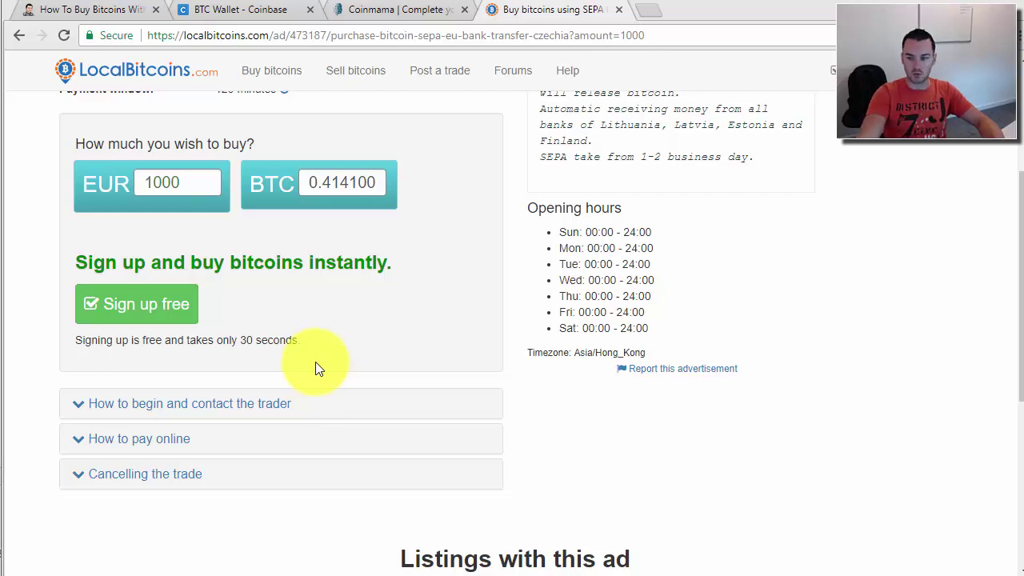
scroll(315, 361, "up", 3)
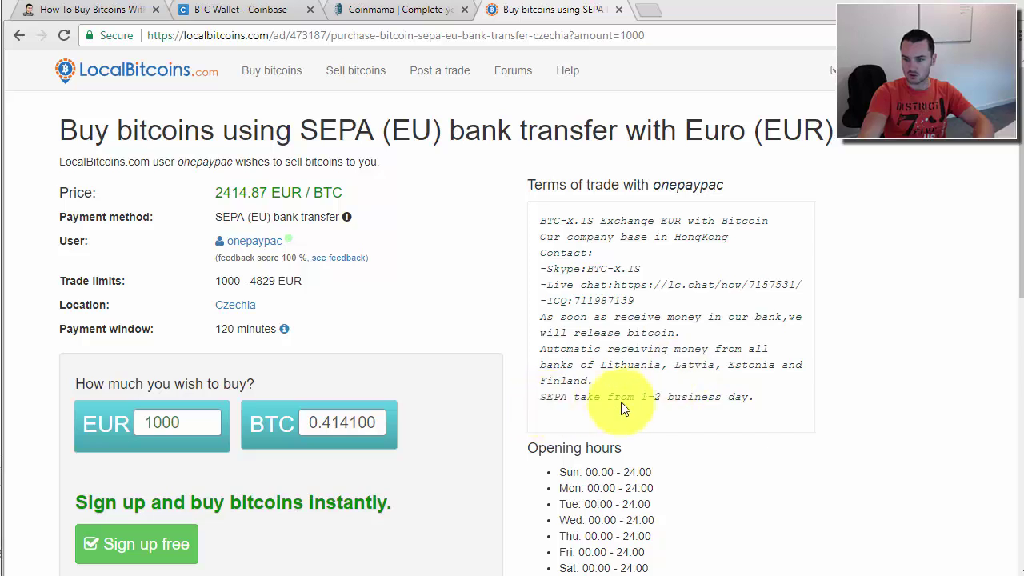
left_click_drag(641, 398, 738, 399)
left_click(738, 399)
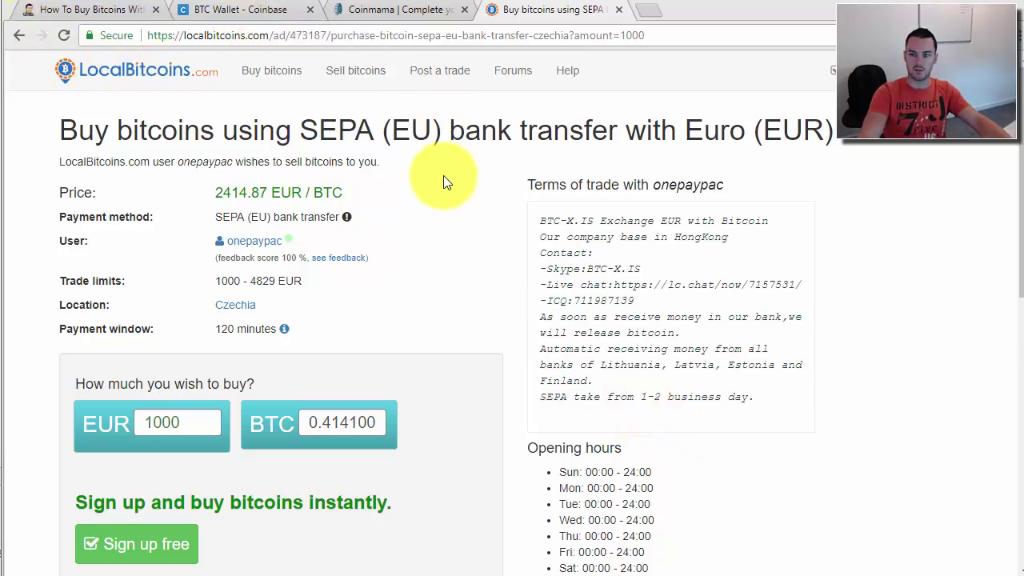
- Revisit the Coinbase wallet address and the Coinmama payment form, and return to the how-to-buy guide
left_click(231, 11)
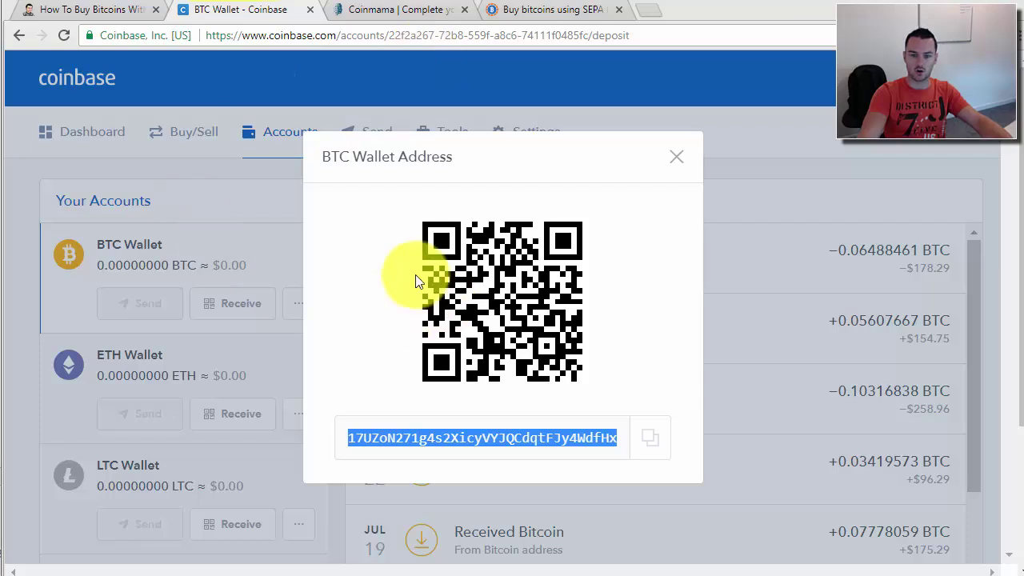
left_click(366, 13)
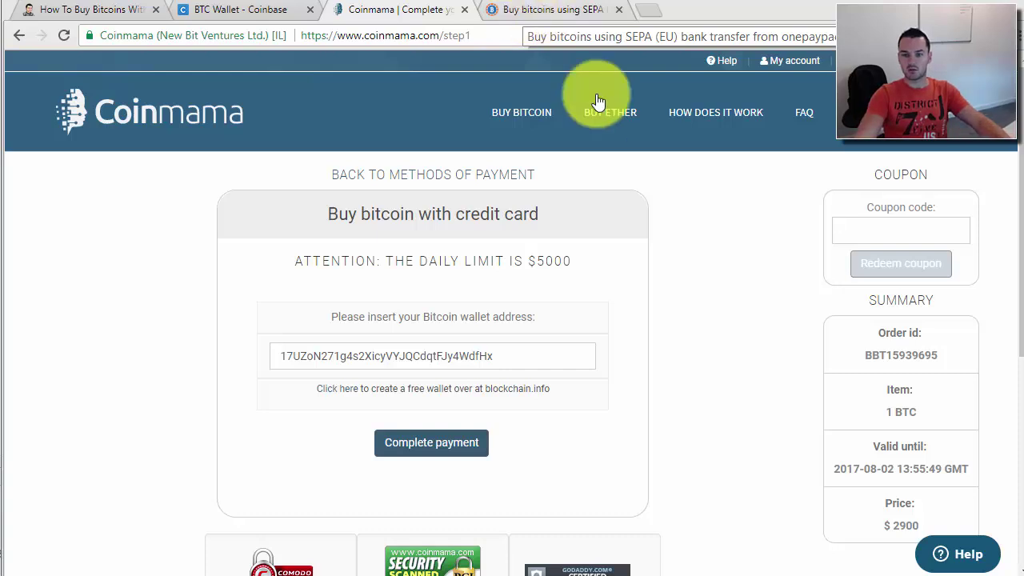
left_click(85, 10)
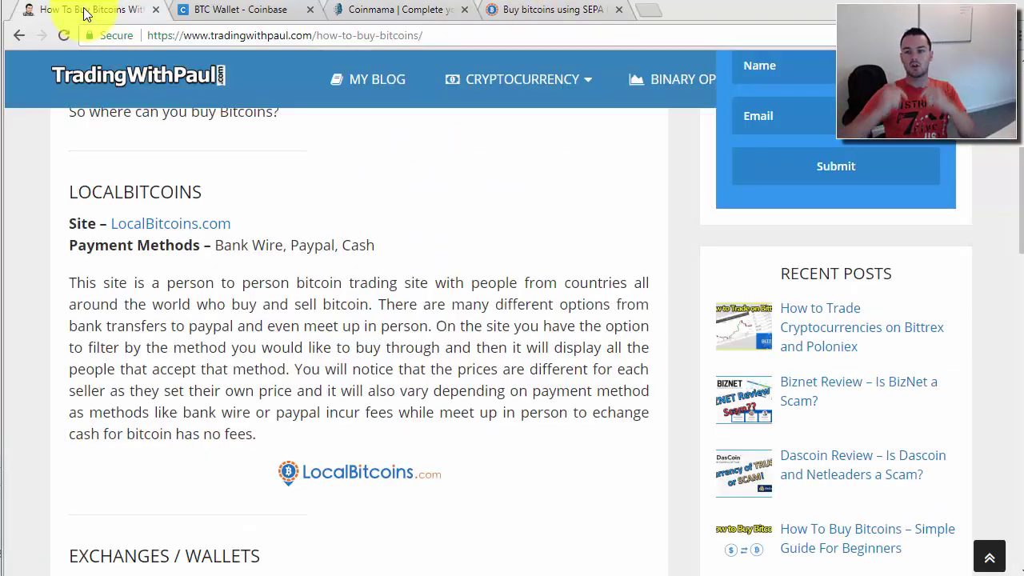